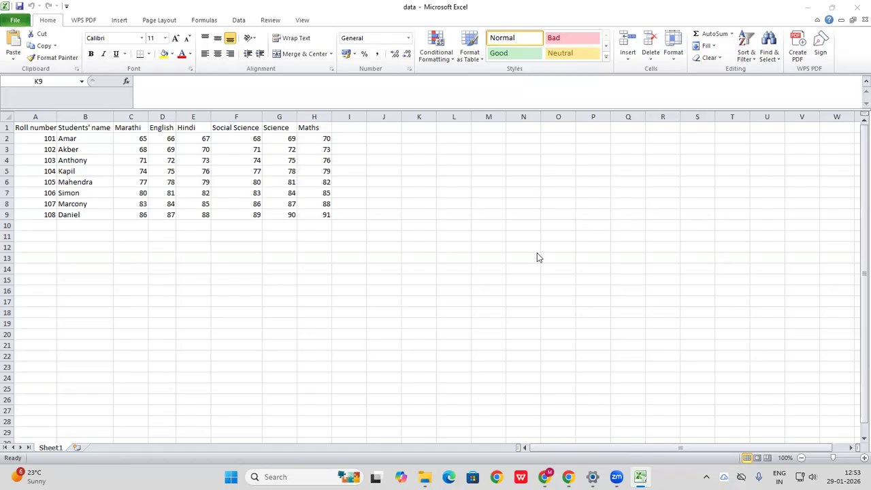
Examine the student marks data column by column, from Roll number through Maths.
click(329, 239)
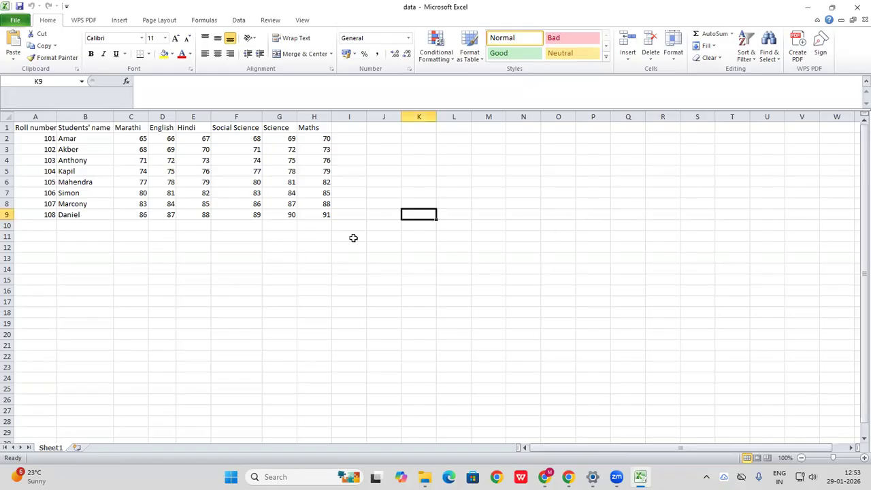
drag(32, 131, 312, 219)
click(282, 237)
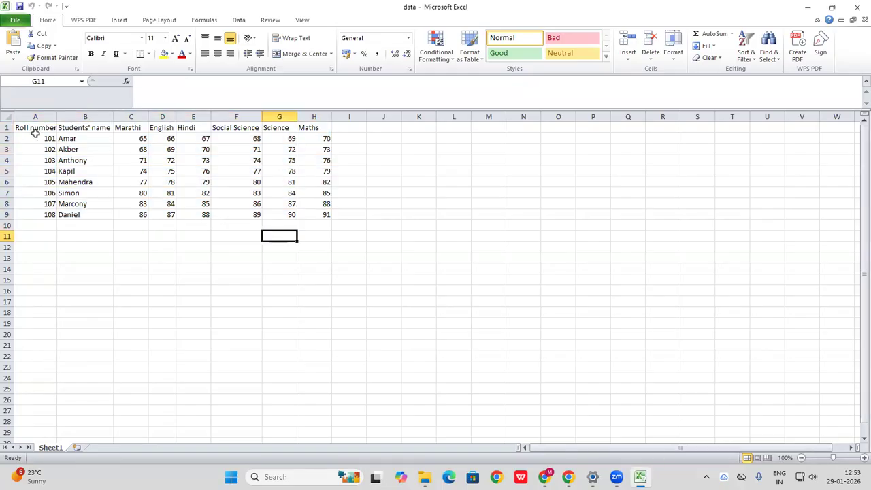
click(45, 113)
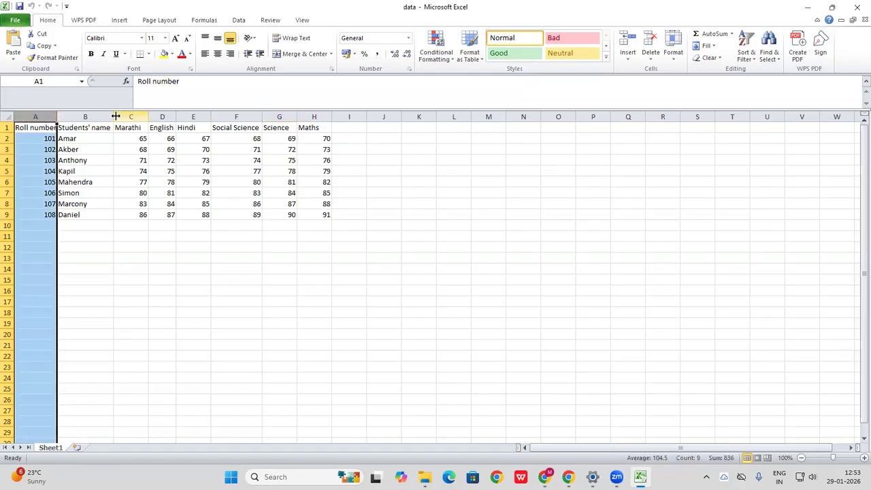
click(85, 117)
click(130, 117)
click(161, 126)
click(162, 116)
click(195, 126)
click(198, 116)
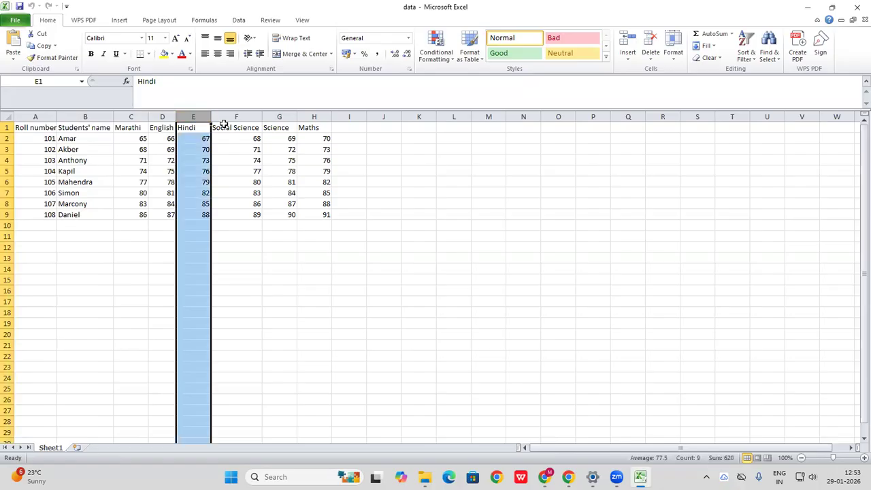
click(236, 116)
click(277, 116)
click(314, 116)
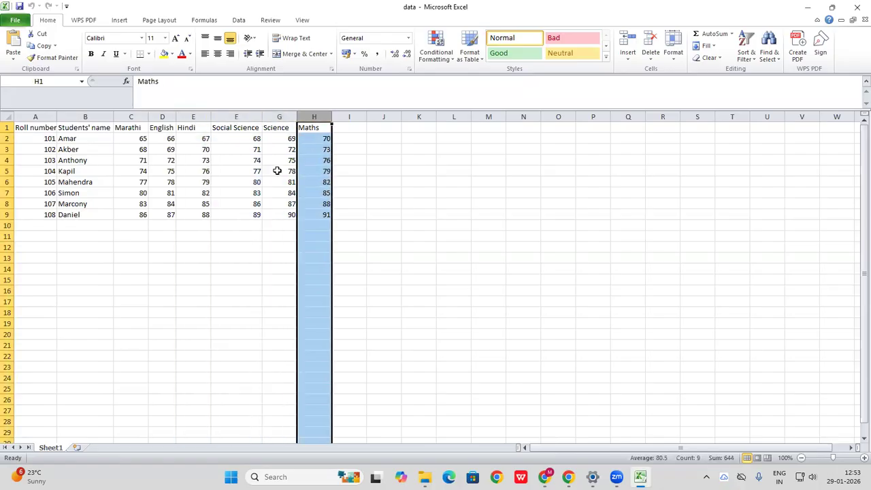
click(229, 234)
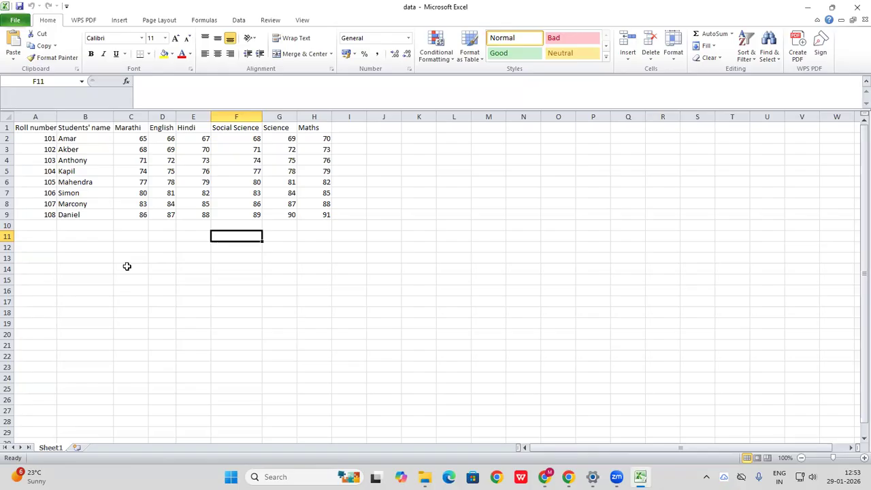
Centre the contents of the whole marks data range A1:H9 horizontally.
click(23, 128)
drag(22, 128, 313, 217)
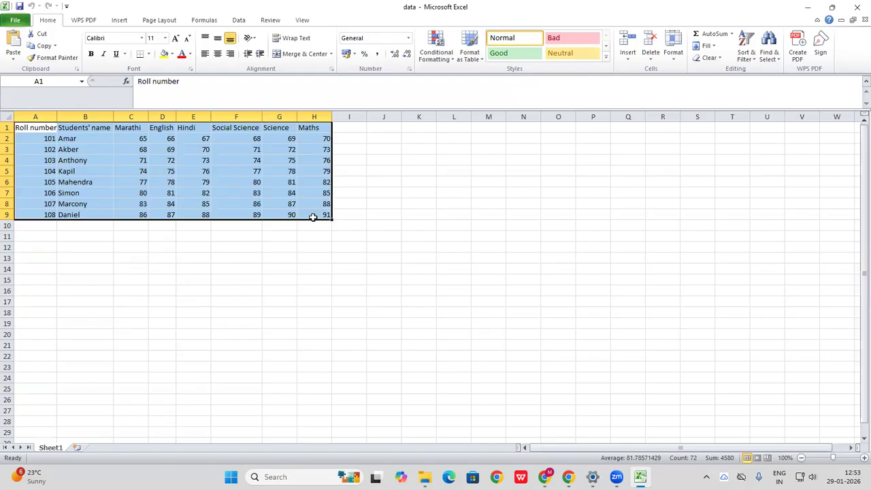
click(219, 58)
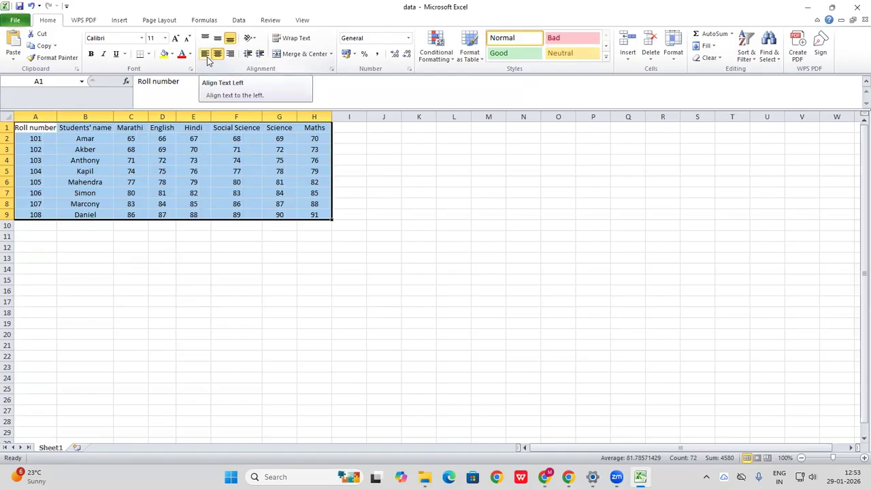
Convert the range A1:H9 into a table, using its first row as headers.
click(119, 21)
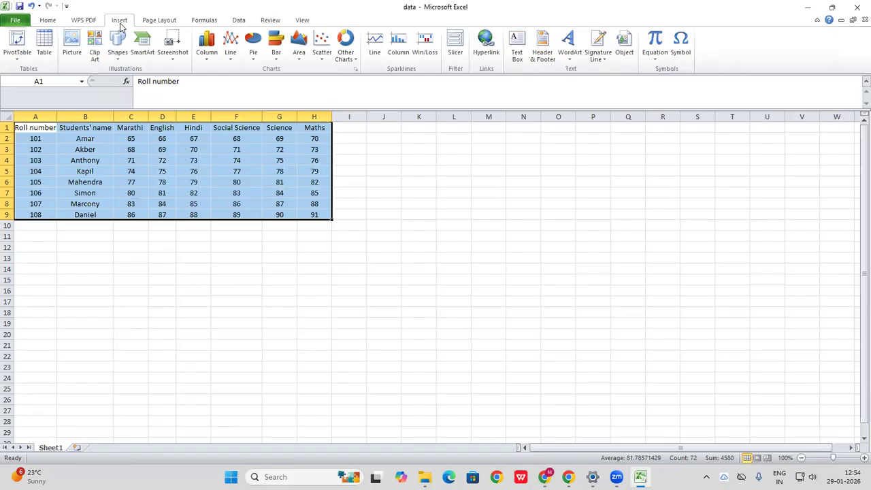
click(42, 54)
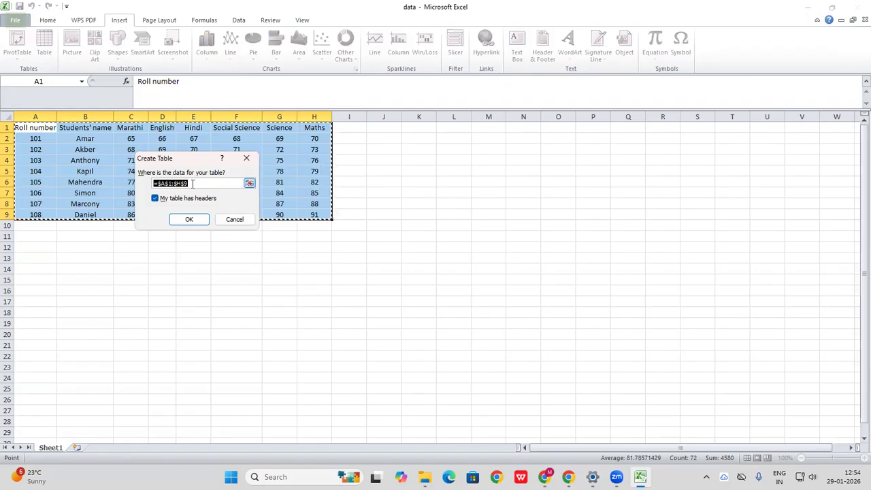
click(189, 220)
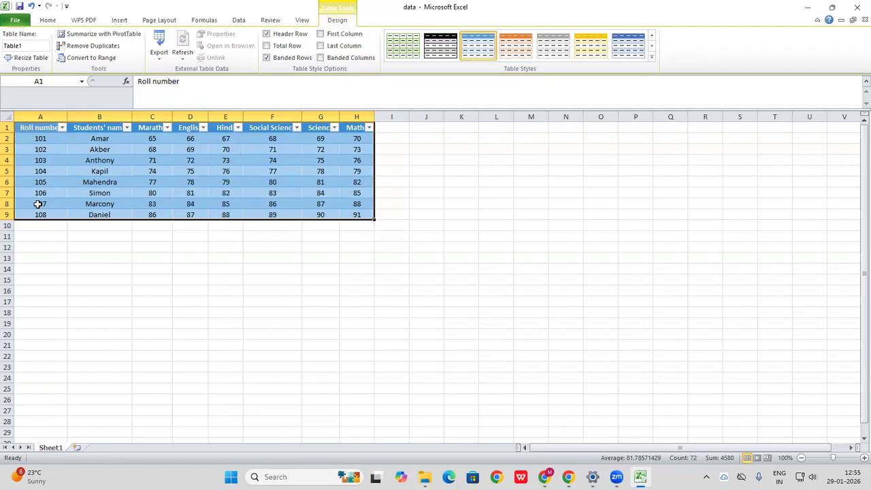
click(79, 240)
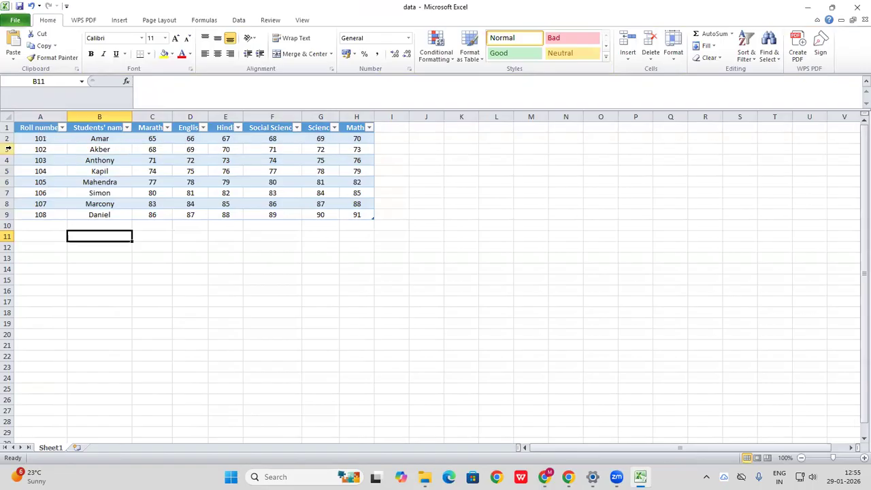
Insert a blank row above row 3 of the table and undo the insertion.
click(9, 149)
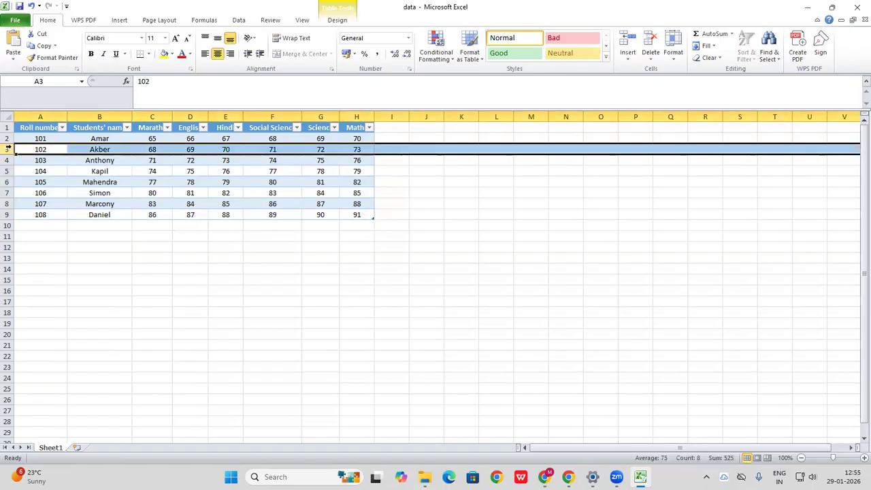
right_click(8, 149)
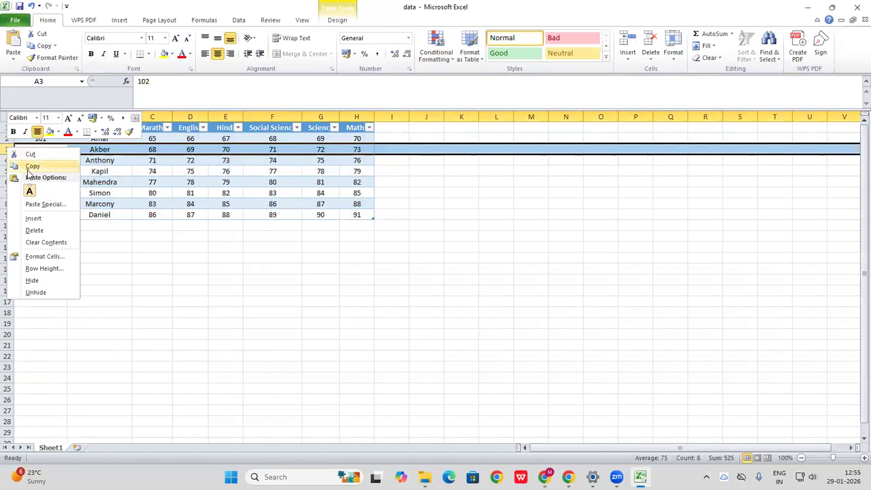
click(51, 218)
click(119, 271)
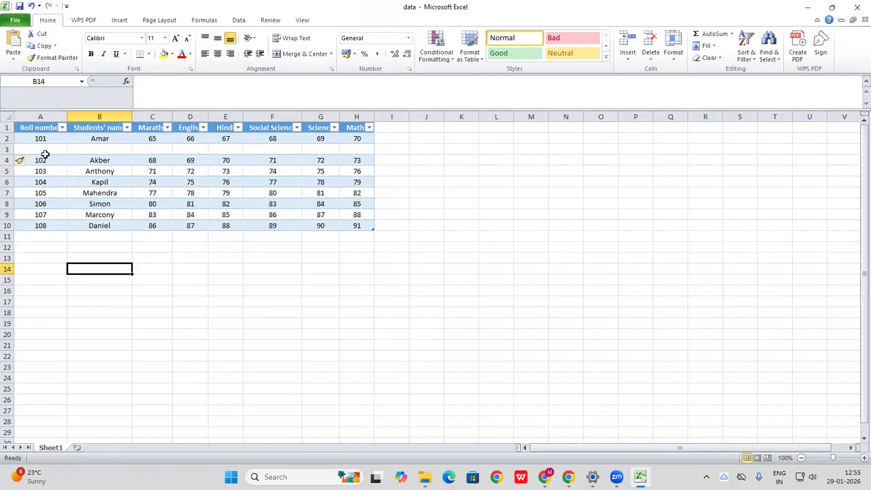
click(32, 6)
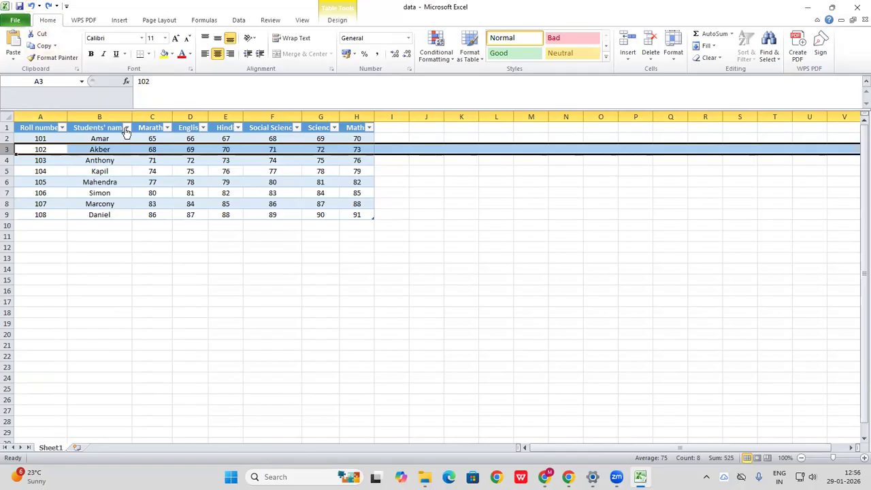
Insert a blank column before the English column and undo the insertion.
click(185, 117)
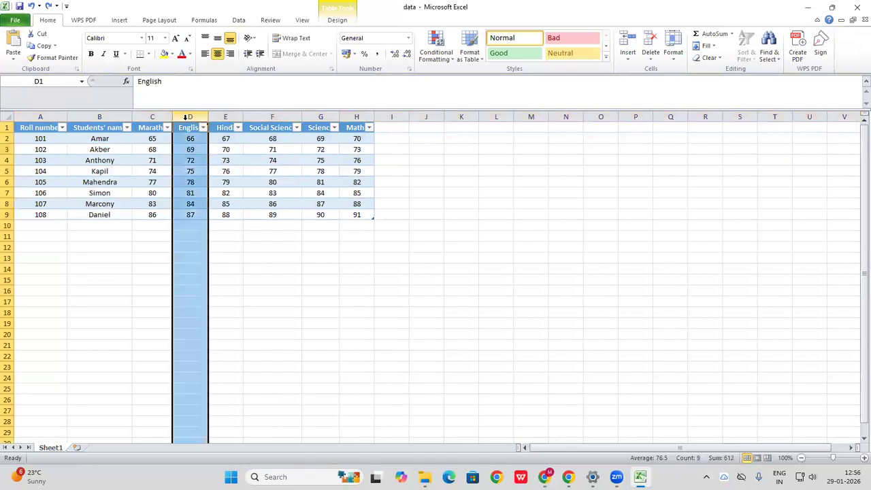
right_click(187, 122)
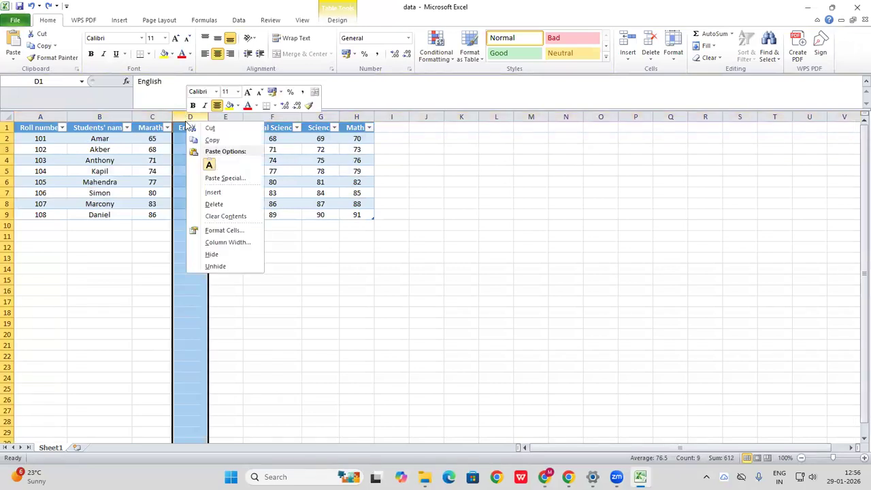
click(224, 194)
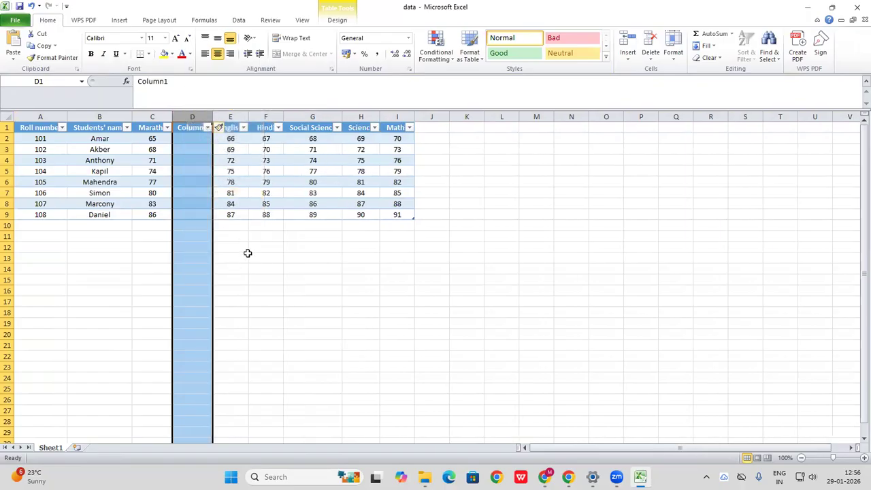
click(246, 253)
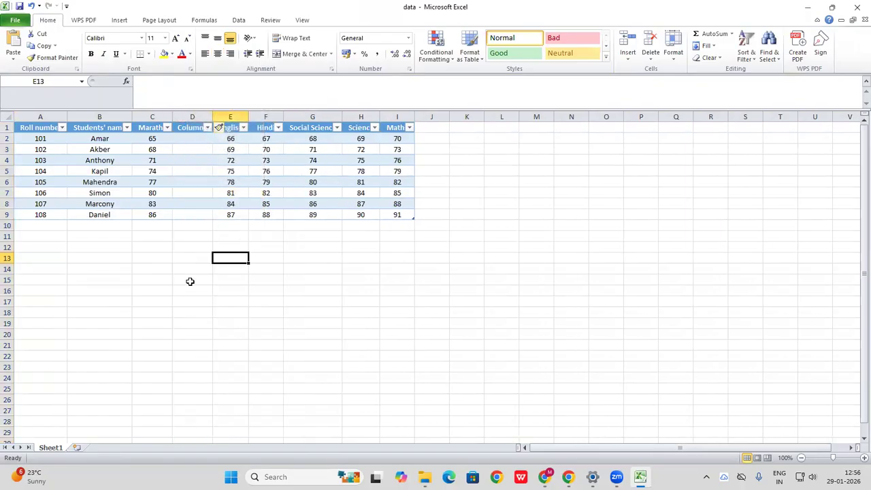
click(32, 10)
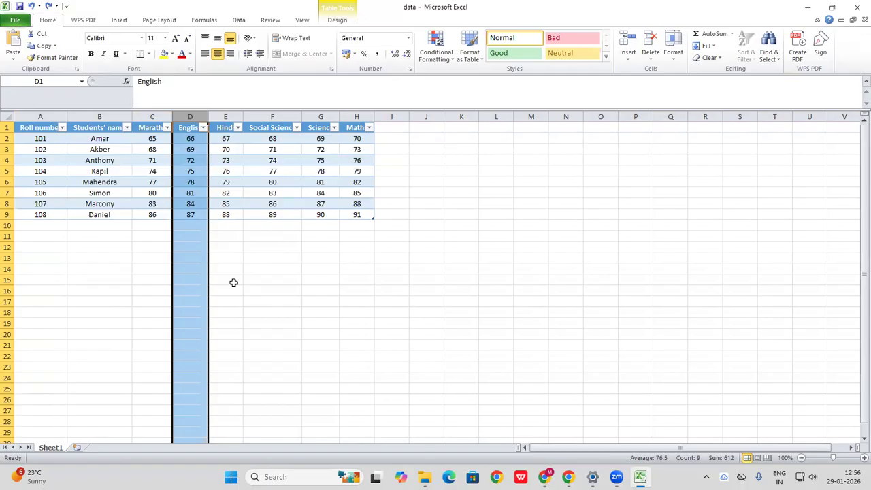
Delete row 6, holding roll number 105, from the table and undo the deletion.
click(8, 182)
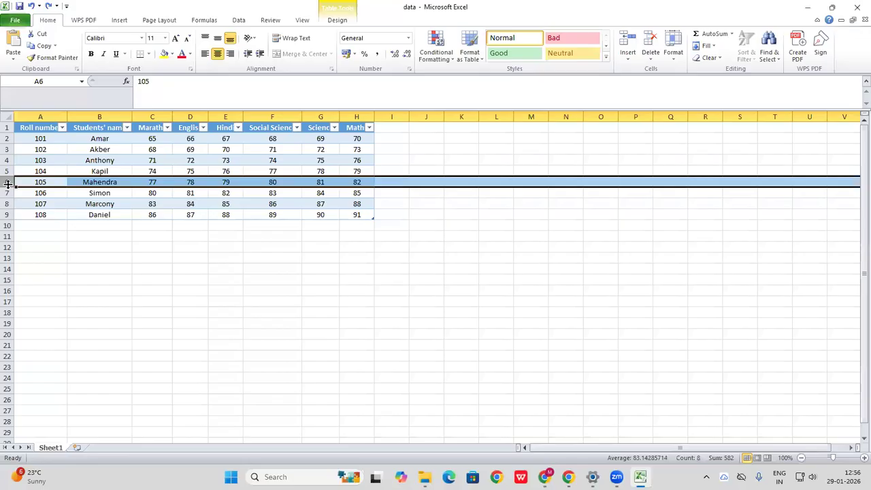
click(69, 256)
click(8, 182)
right_click(8, 181)
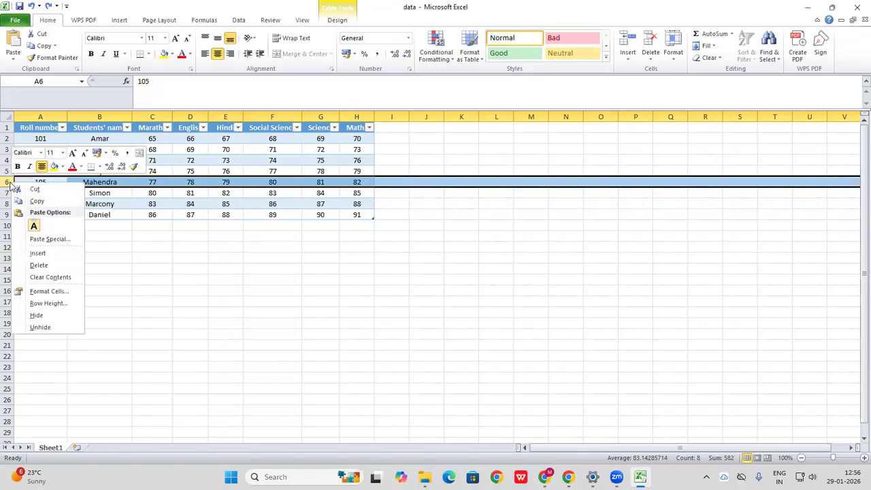
click(51, 267)
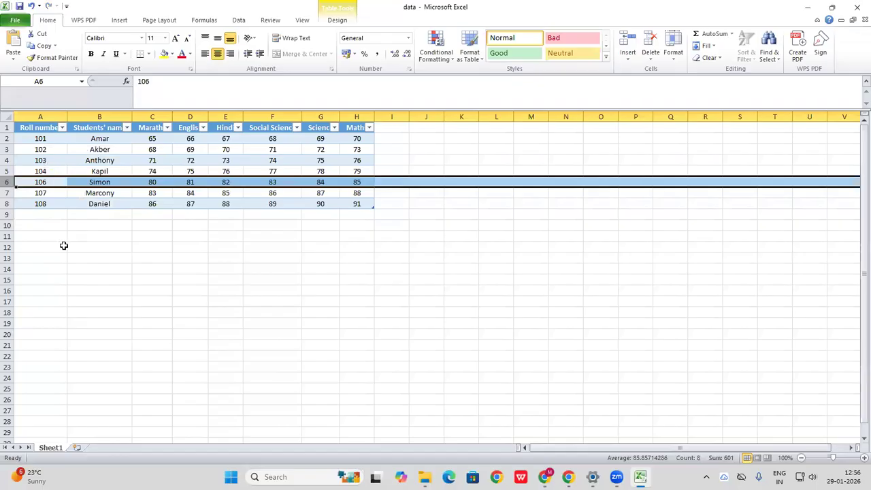
click(62, 246)
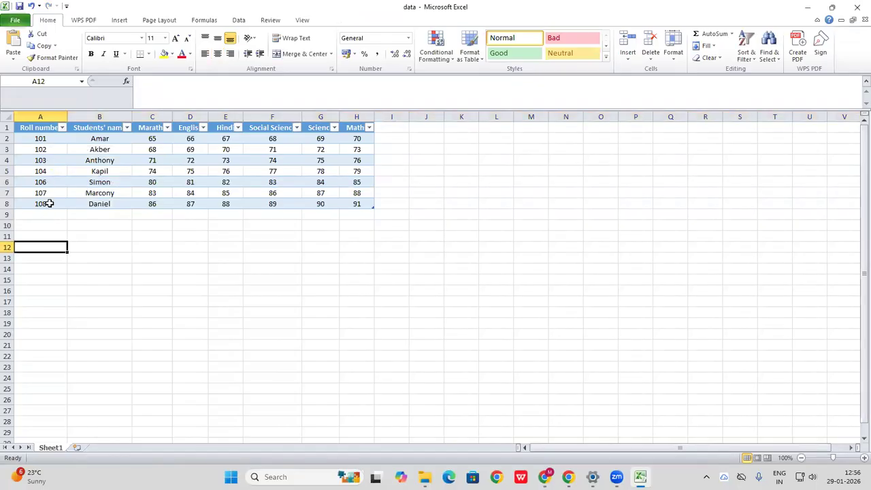
click(31, 6)
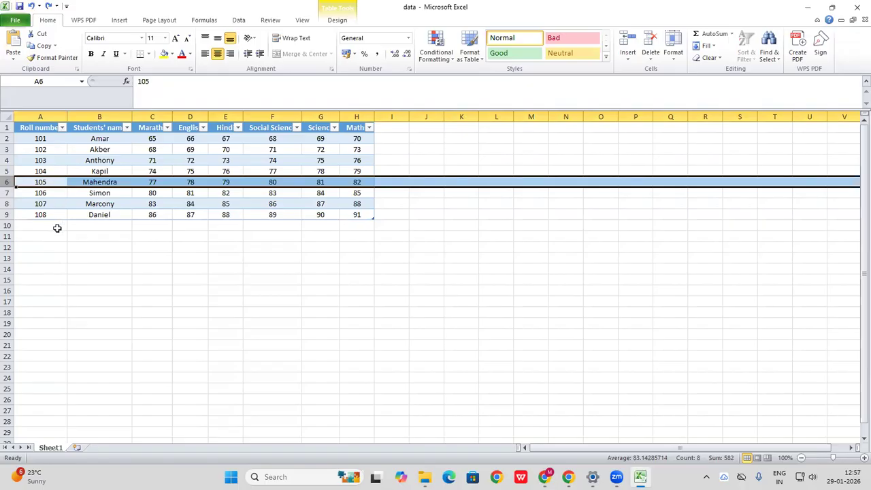
Delete the Marathi column from the table and undo the deletion.
click(151, 117)
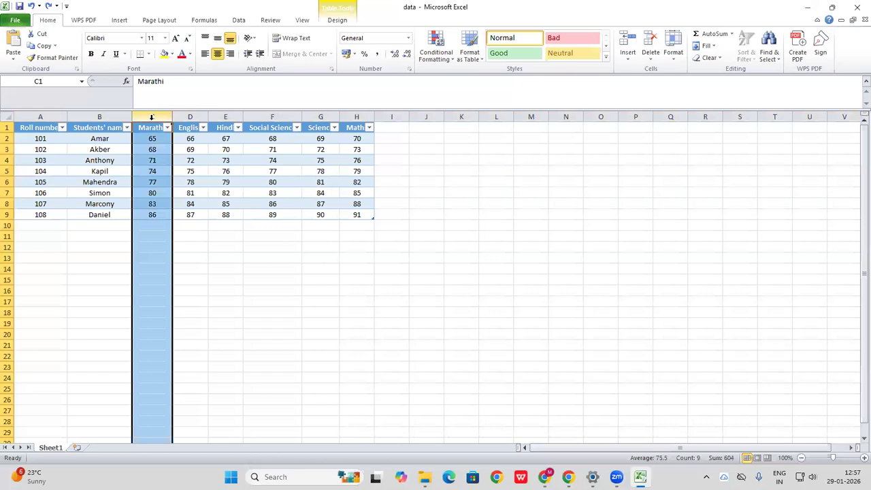
right_click(152, 118)
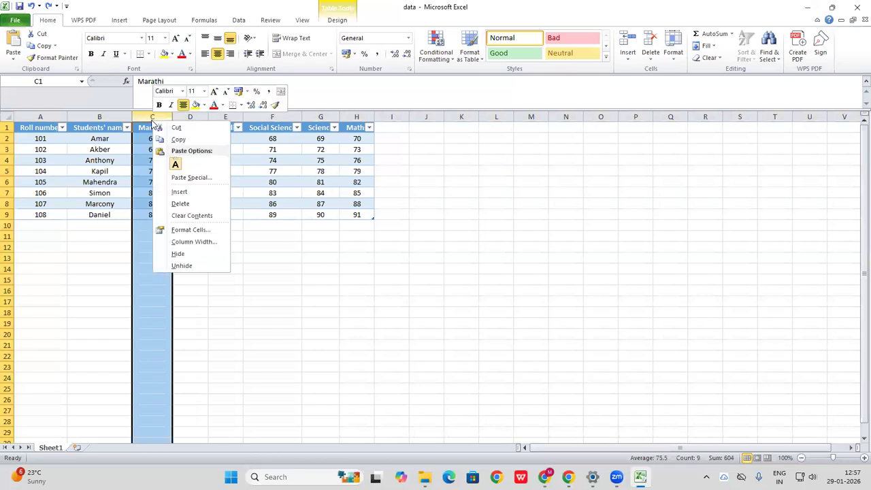
click(194, 208)
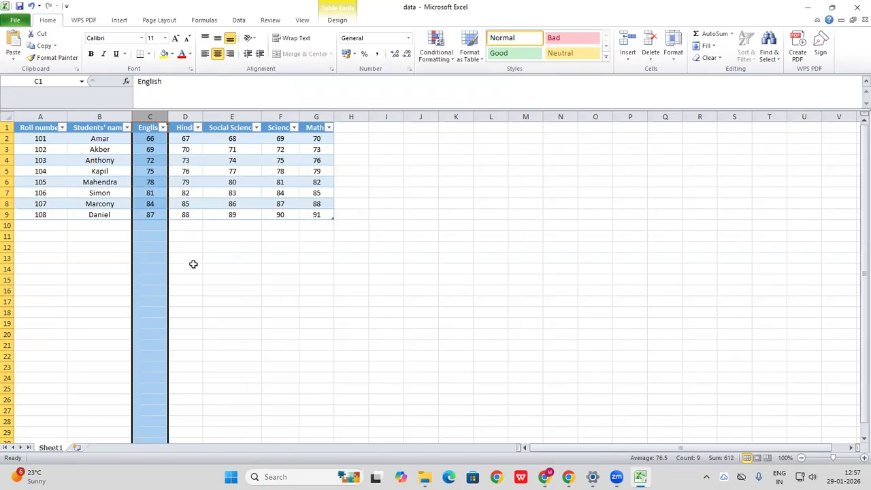
click(210, 281)
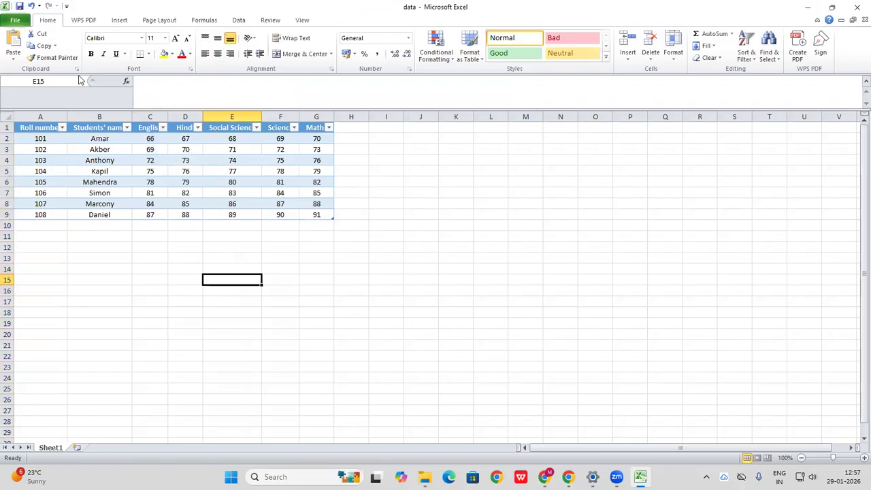
click(32, 7)
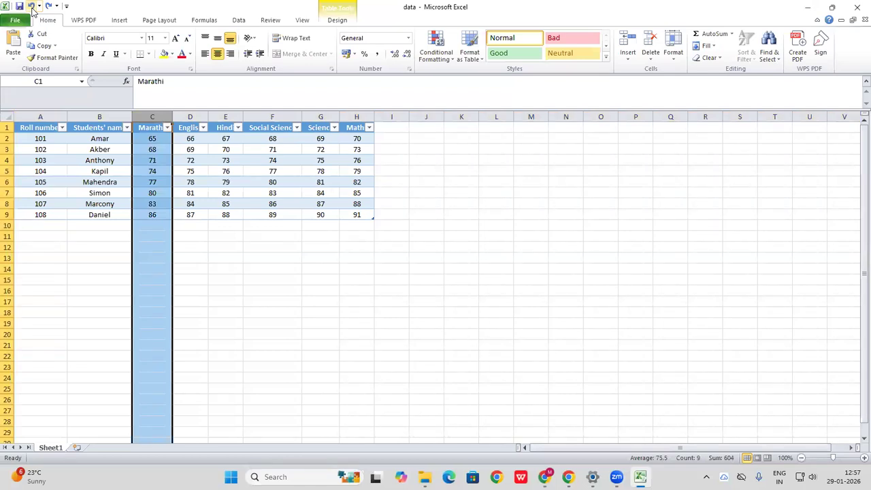
click(225, 313)
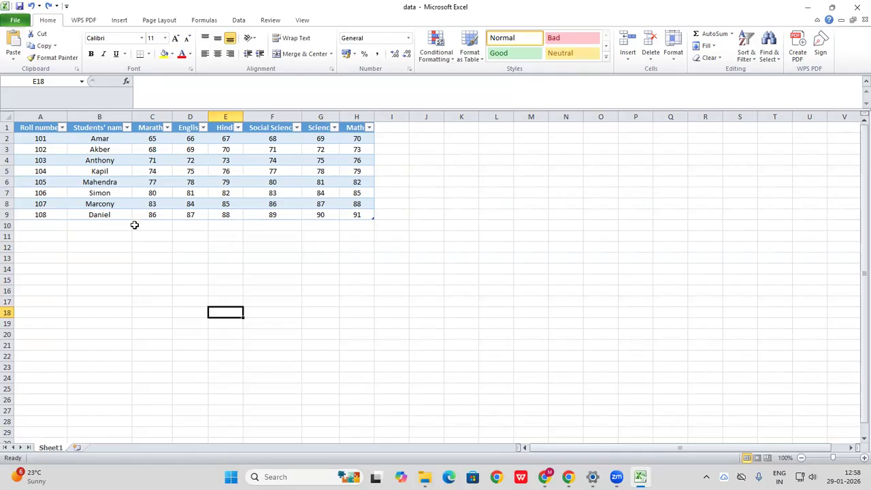
Sort the table by the Students' name column from A to Z.
click(103, 129)
click(110, 117)
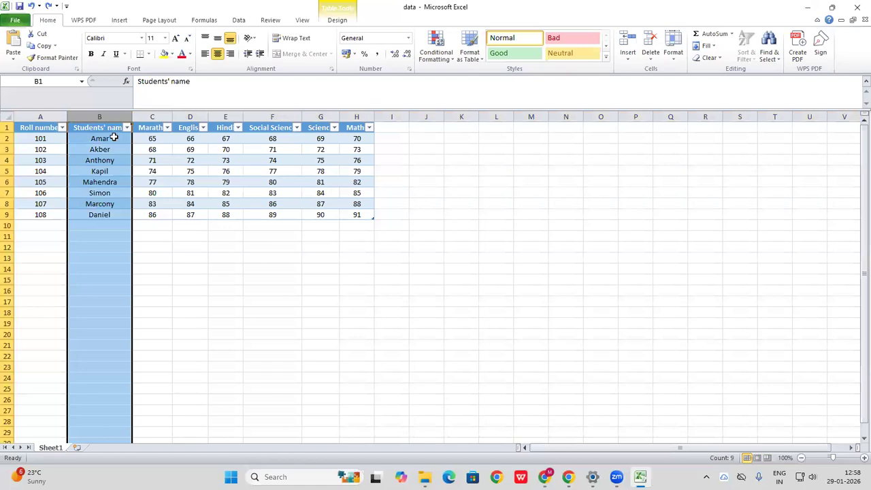
click(127, 237)
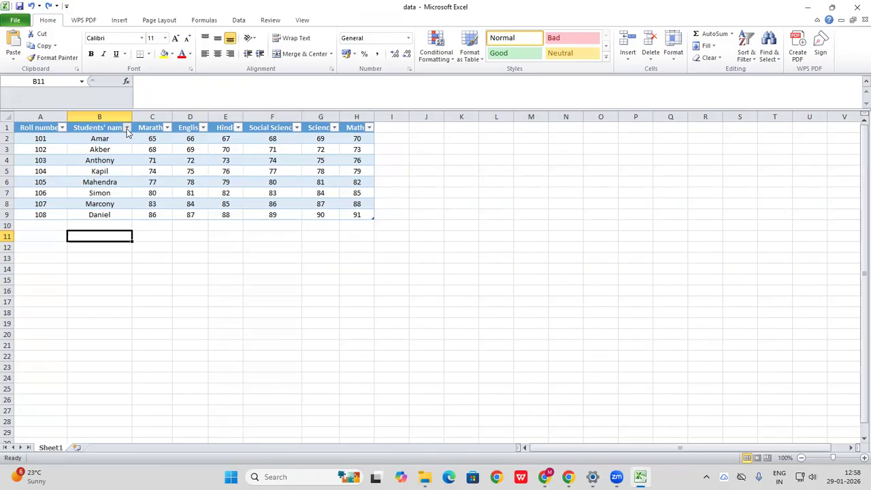
click(127, 128)
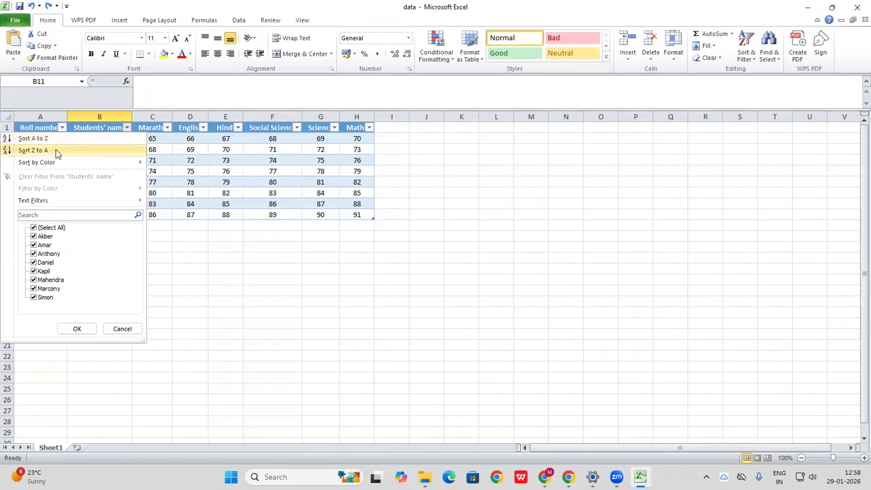
mouse_move(59, 164)
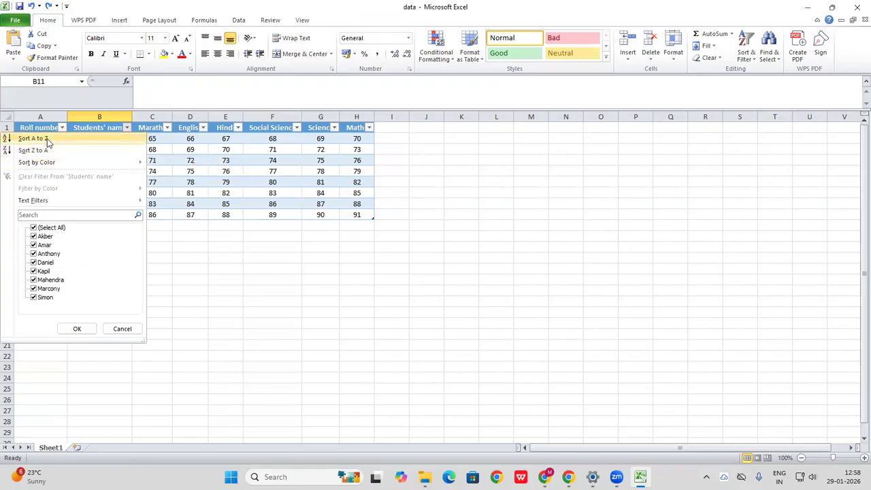
click(48, 141)
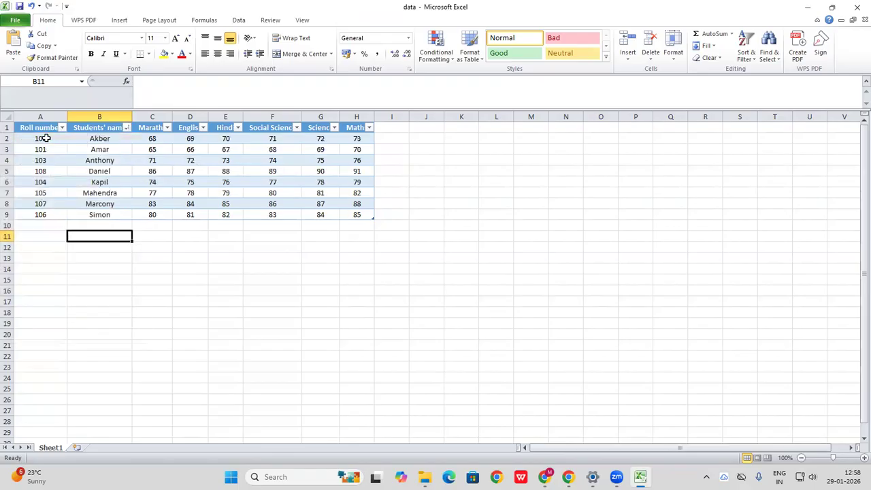
Sort the table by the Students' name column from Z to A.
click(126, 128)
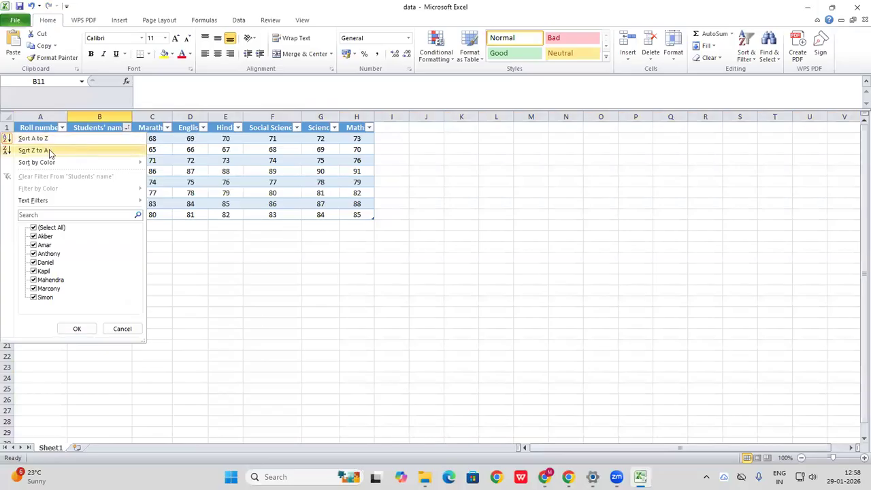
click(77, 151)
click(161, 269)
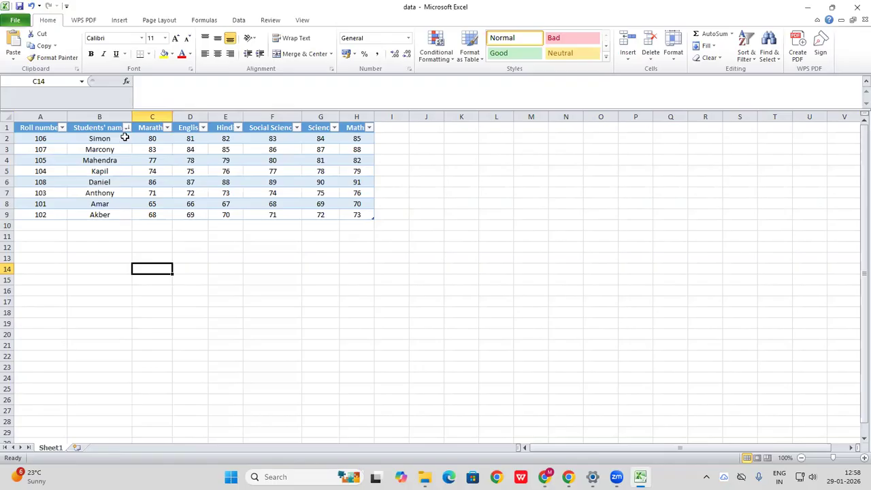
Undo both name sorts to bring back the original row order.
click(30, 6)
click(30, 6)
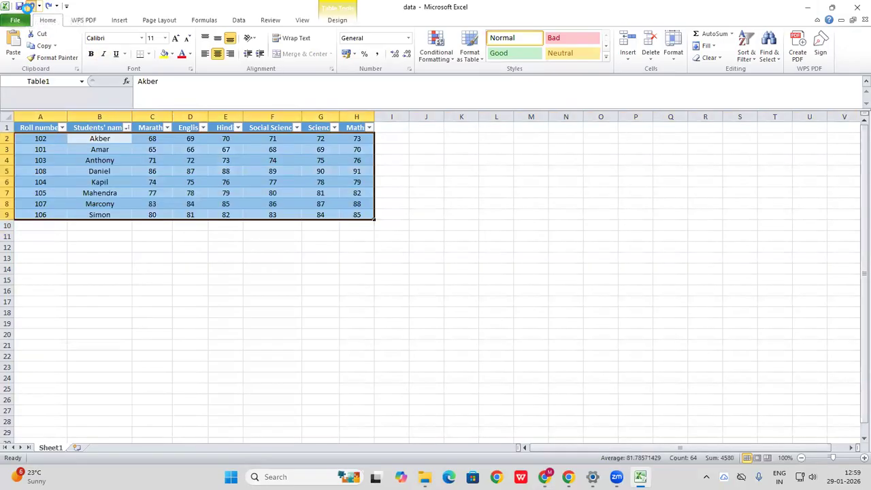
click(139, 278)
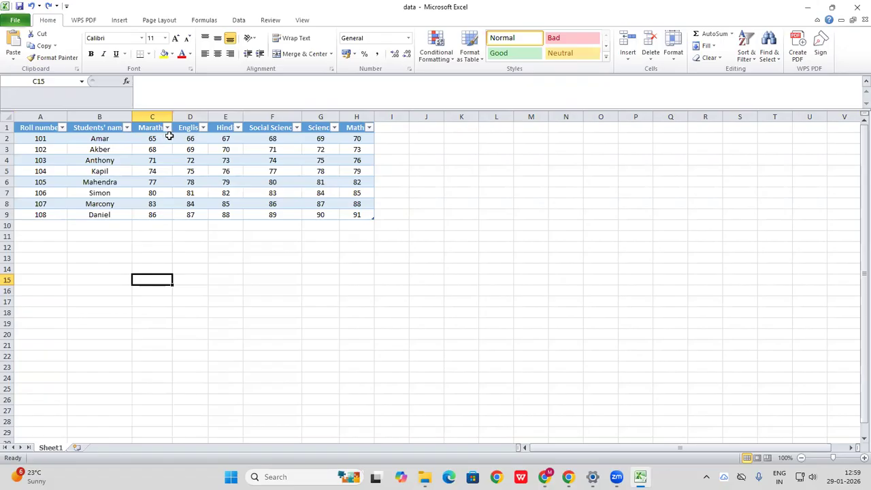
Apply a number filter to the Hindi column for marks greater than 60.
click(238, 128)
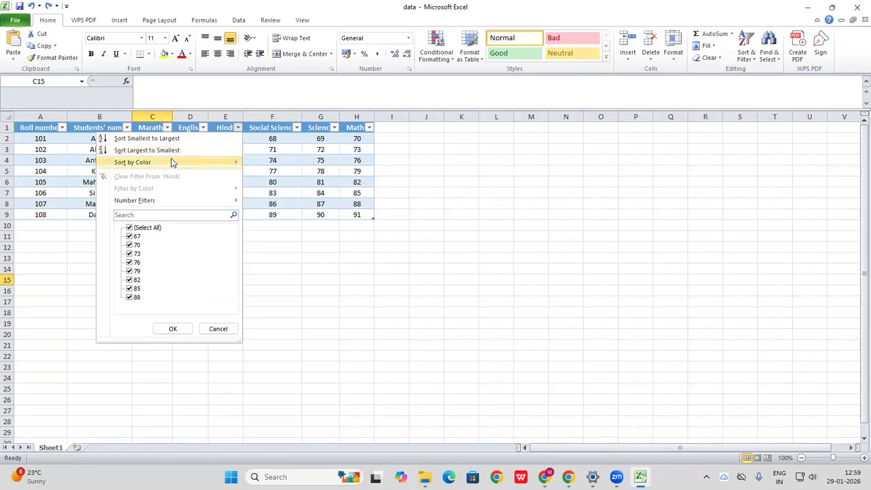
mouse_move(172, 197)
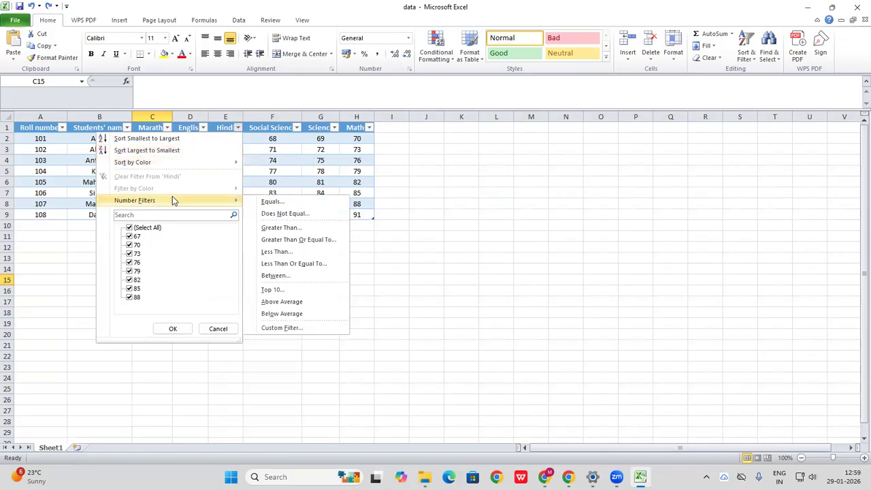
click(281, 228)
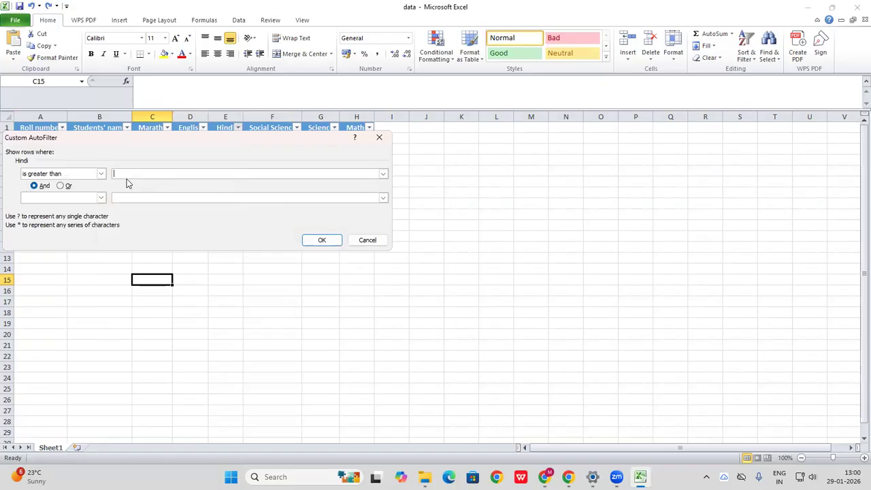
text(60)
click(311, 243)
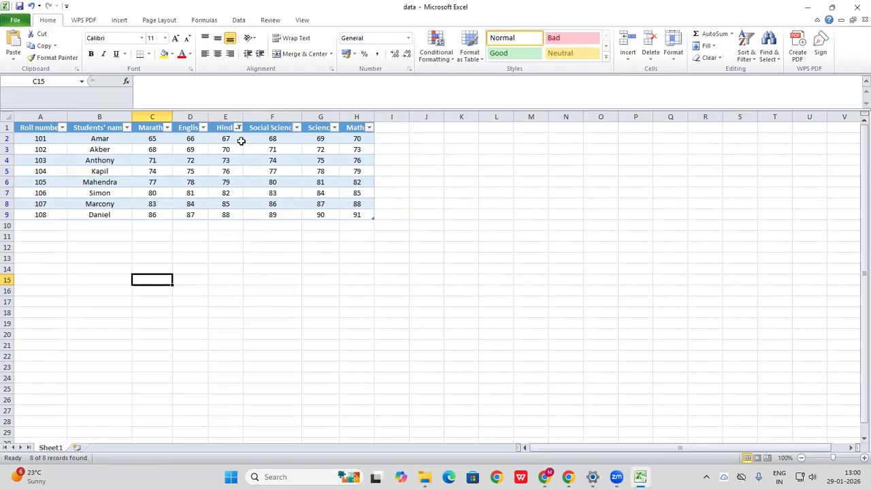
Undo the Hindi filter and the conversion of the data into a table.
click(32, 8)
click(31, 7)
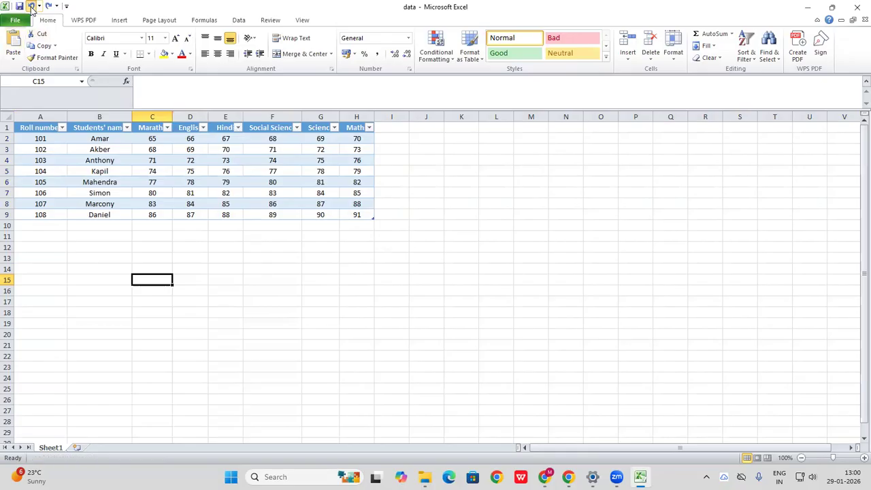
click(239, 259)
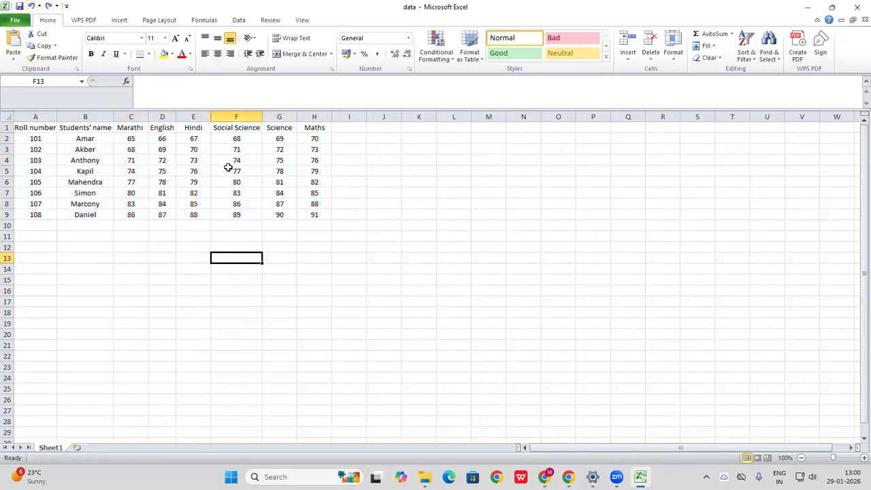
click(139, 139)
click(136, 127)
click(131, 192)
click(138, 138)
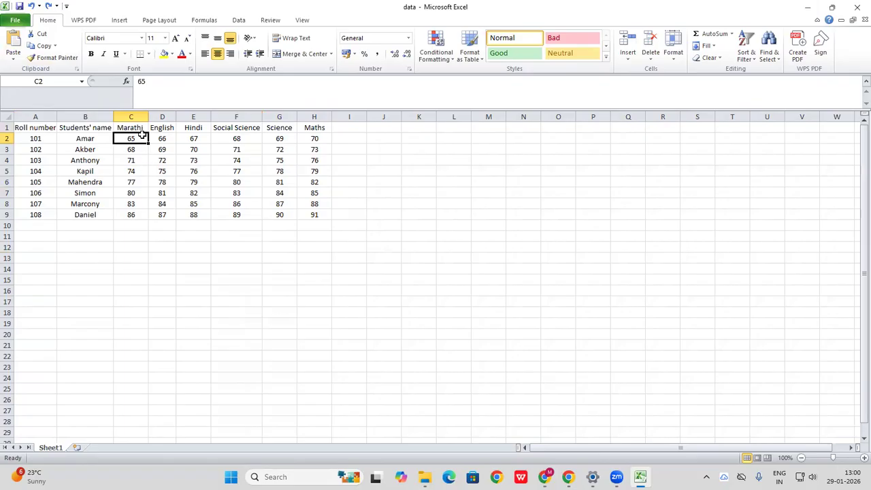
Convert the student marks range A1:H9 into a table, using the first row as headers.
drag(21, 127, 305, 216)
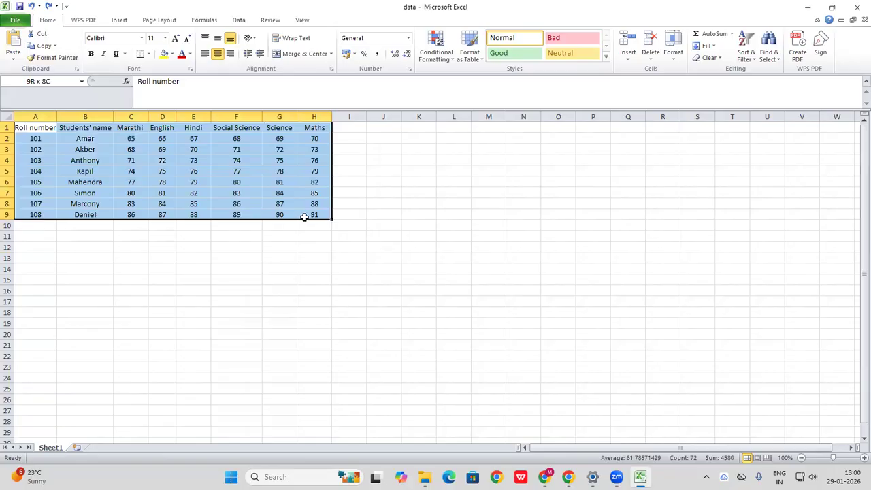
click(116, 21)
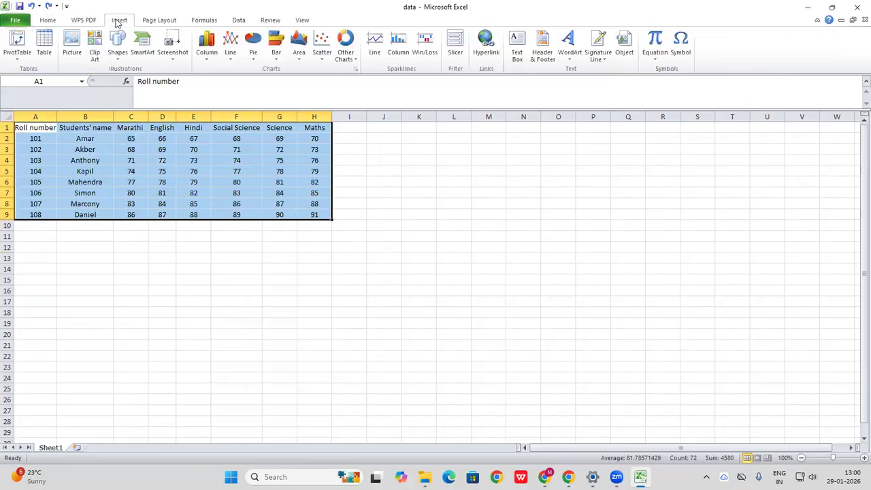
click(44, 44)
click(190, 219)
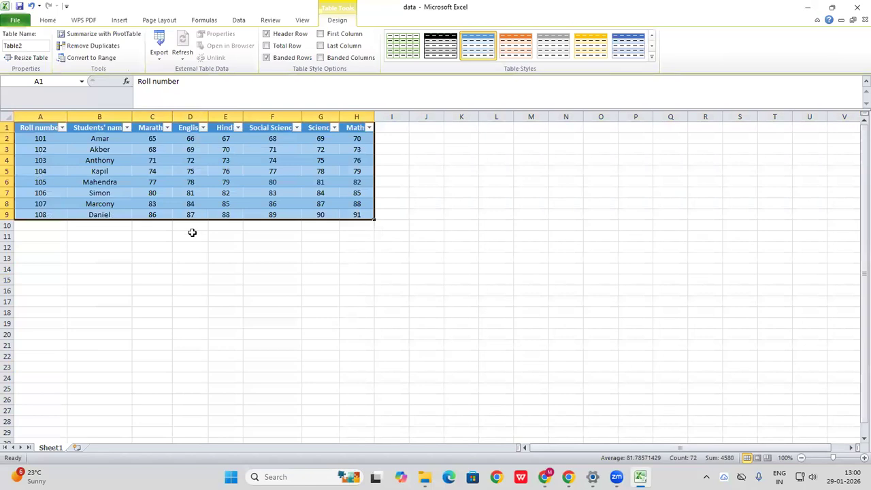
click(192, 235)
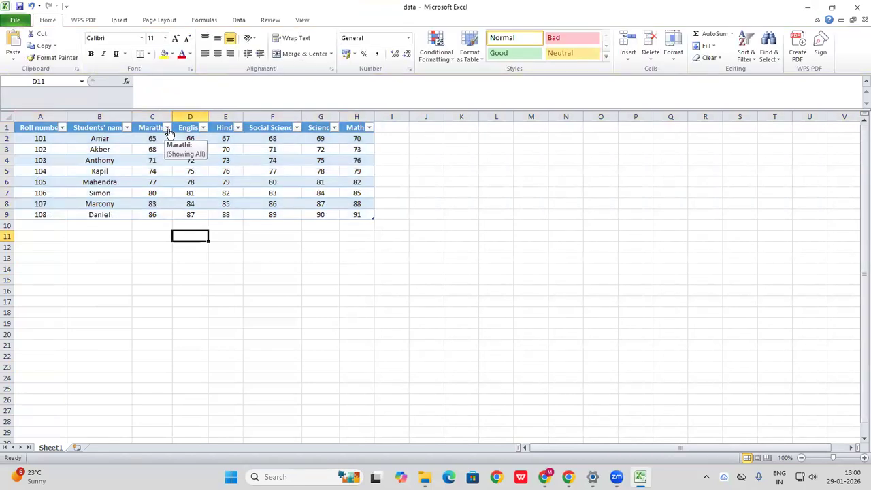
Filter the Marathi column for marks less than 80 and undo the filter.
click(167, 128)
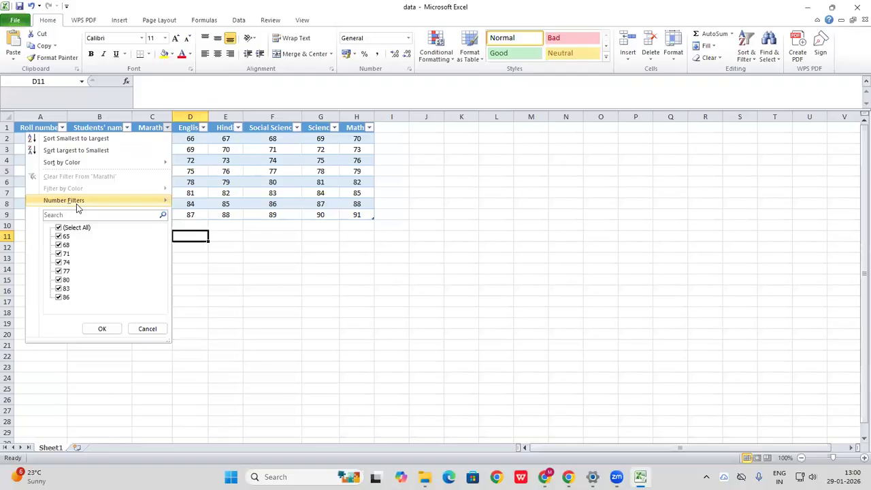
mouse_move(76, 206)
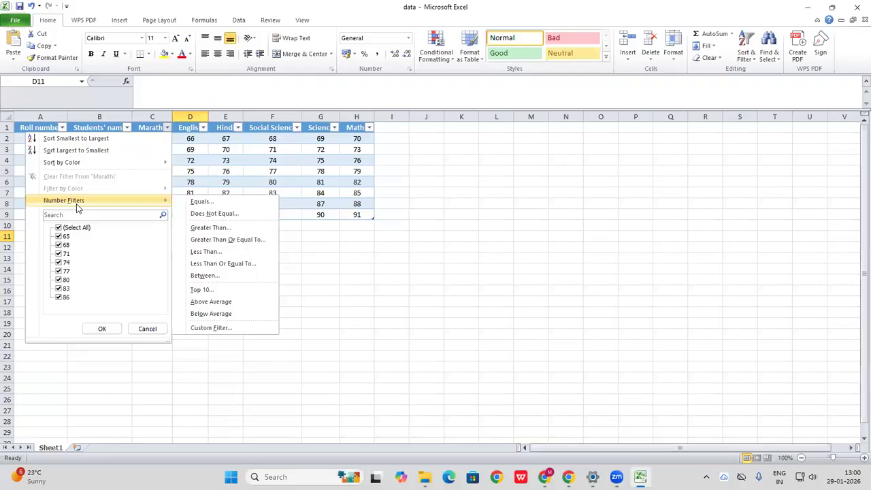
click(211, 251)
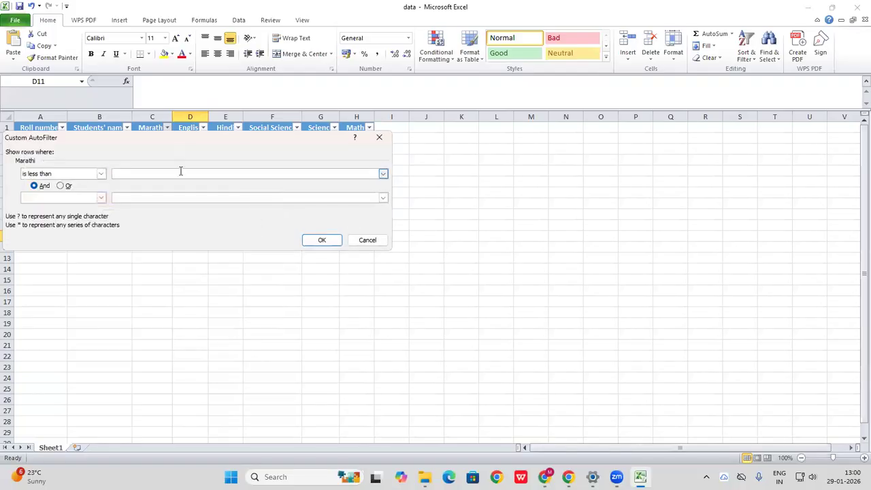
text(80)
click(327, 246)
click(216, 248)
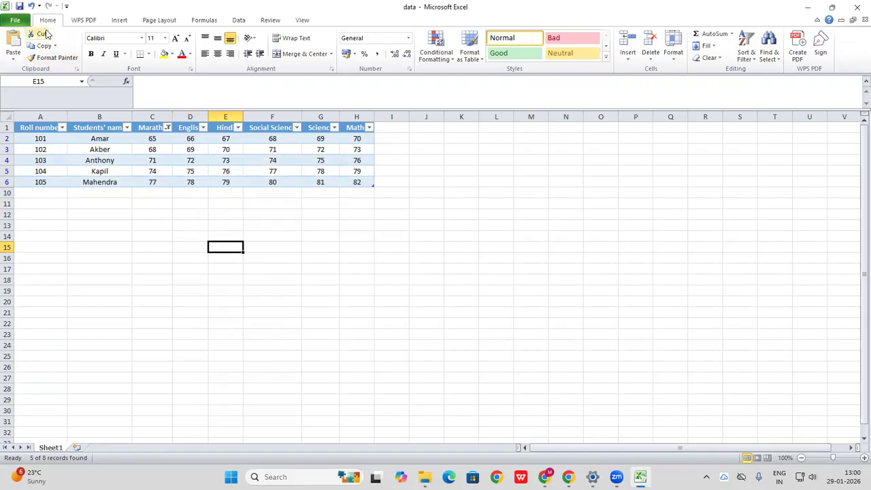
click(30, 7)
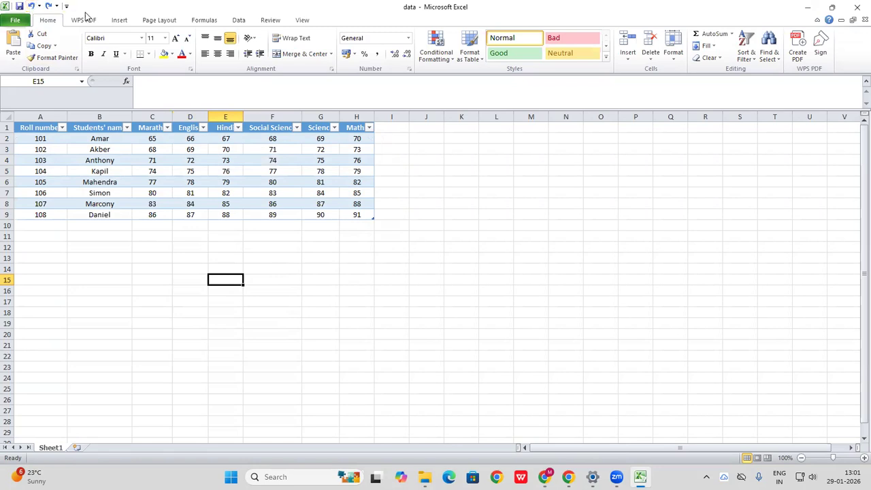
click(284, 236)
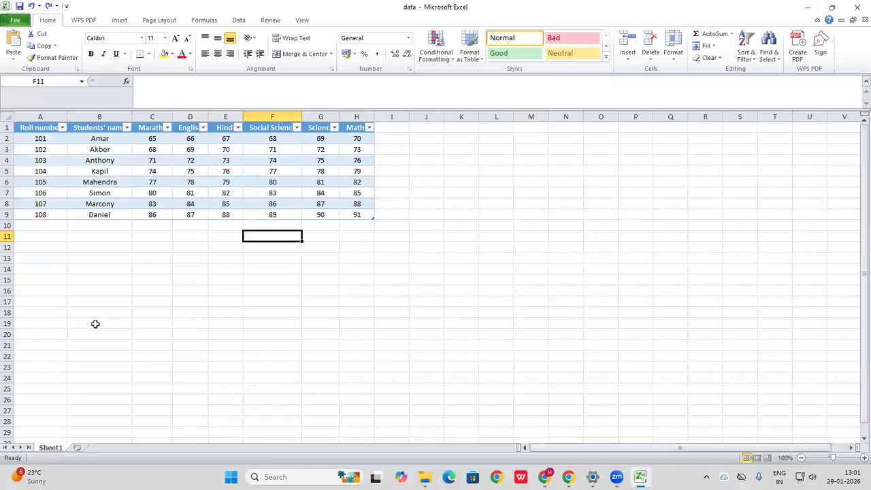
Insert a 2-D stacked column chart of the whole marks table A1:H9 and place it just beside the table.
drag(32, 128, 354, 214)
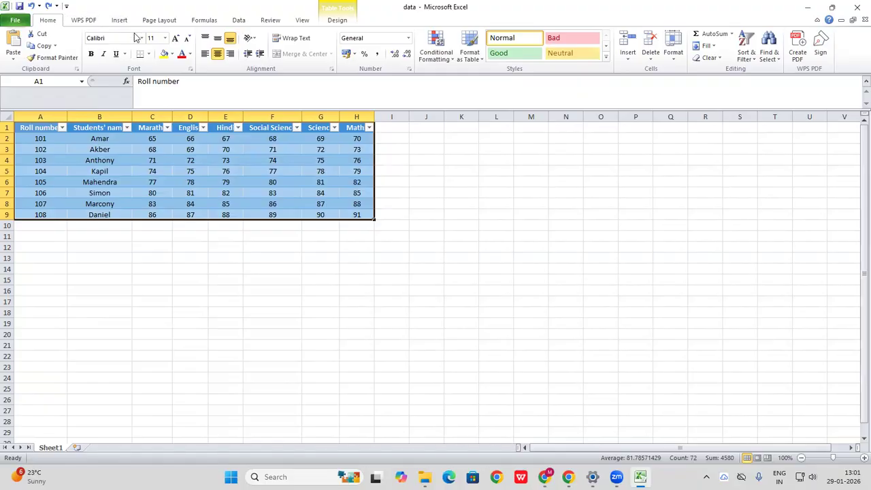
click(120, 22)
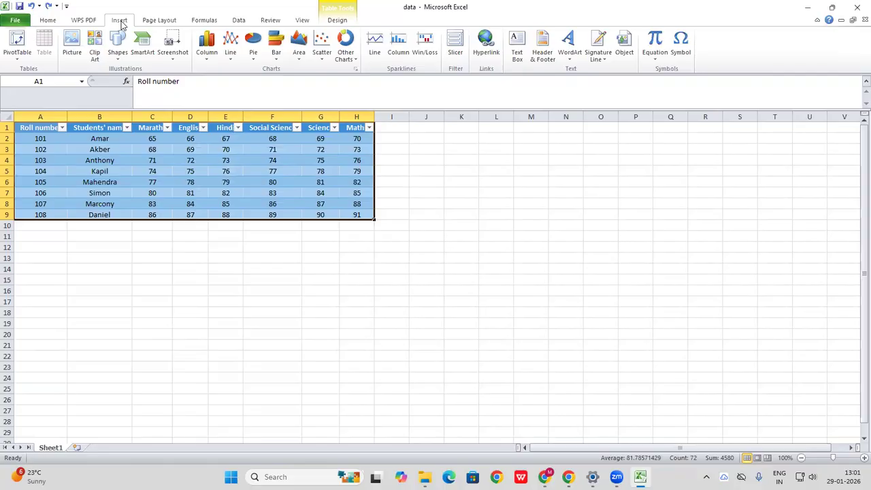
click(208, 56)
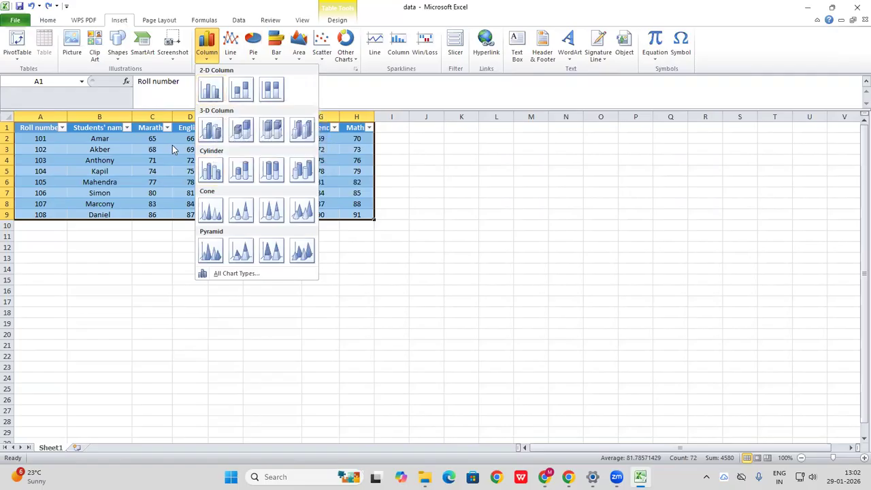
click(236, 101)
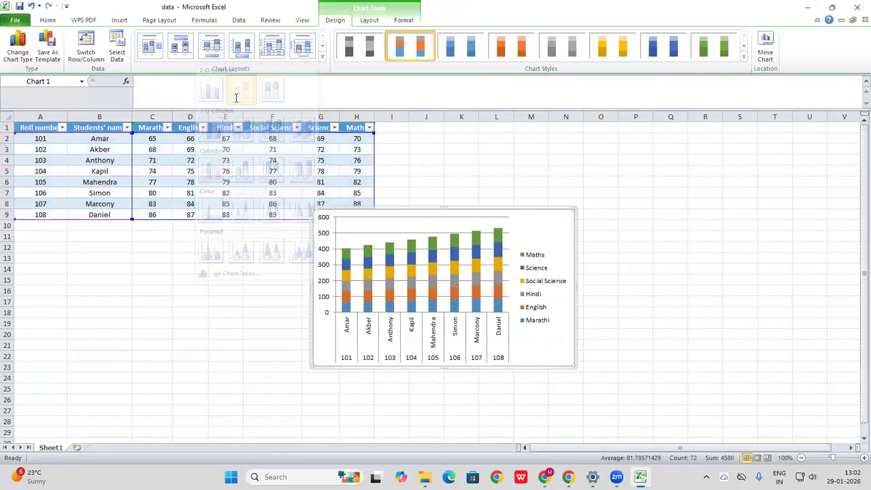
drag(407, 213, 483, 148)
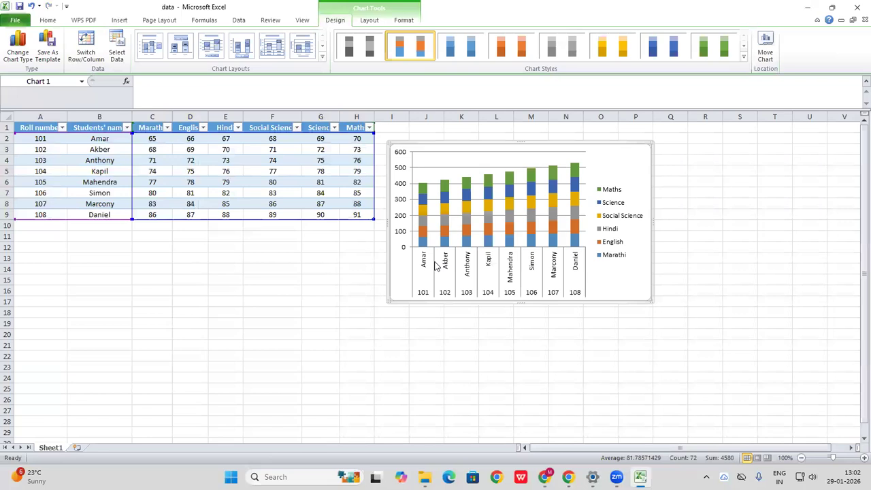
drag(465, 147, 461, 134)
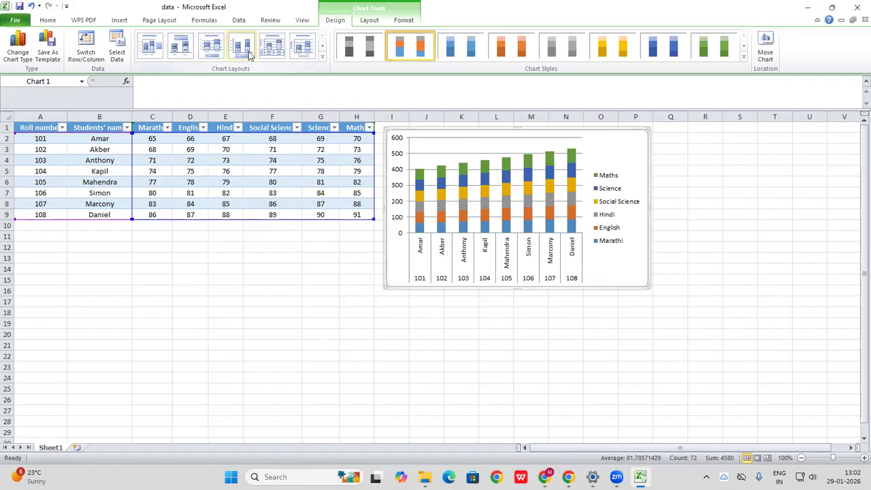
Try the chart layout with a data table, and apply the layout with a chart title and a legend beside the plot.
click(272, 50)
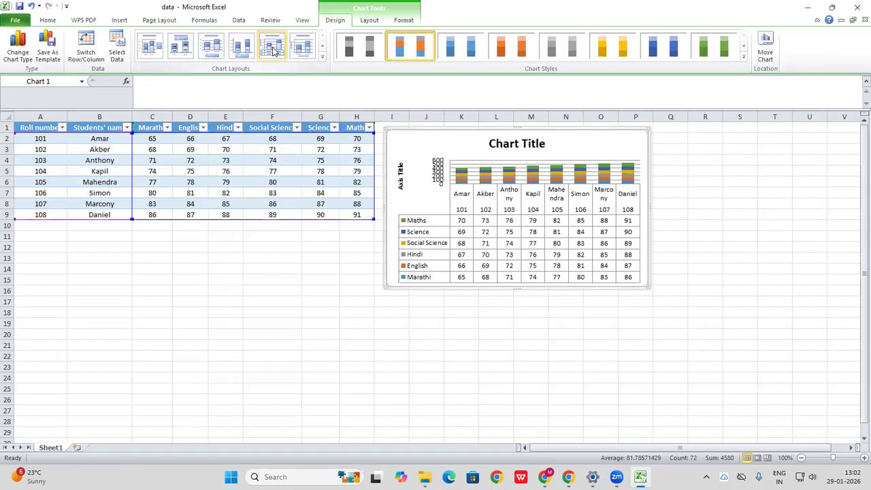
click(154, 54)
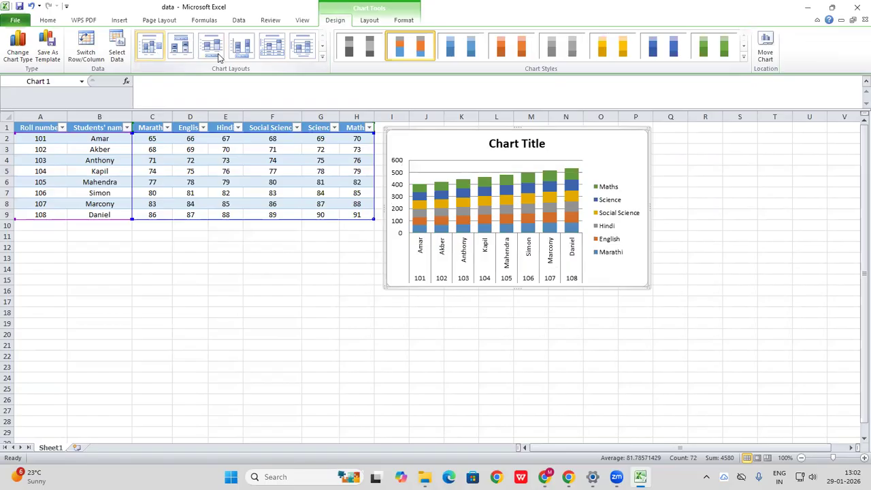
Replace the placeholder chart title with "Marksheet".
click(525, 141)
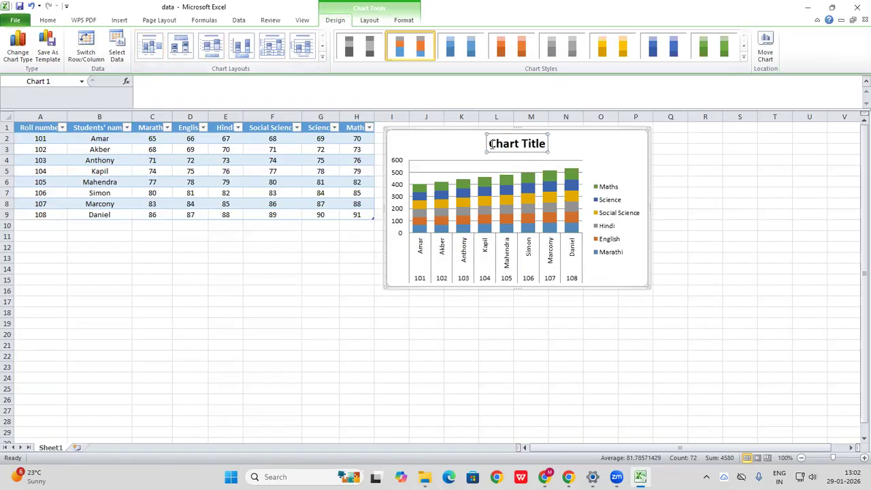
drag(488, 144, 539, 147)
text(Ma)
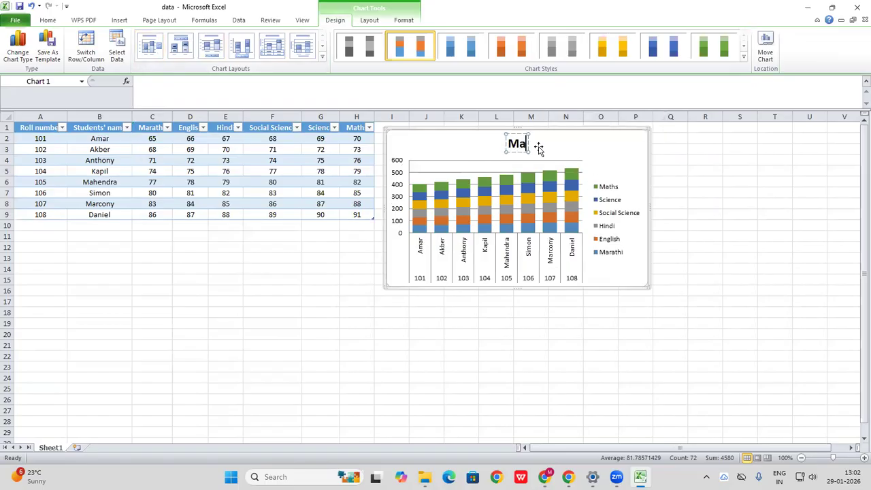
text(rksheet)
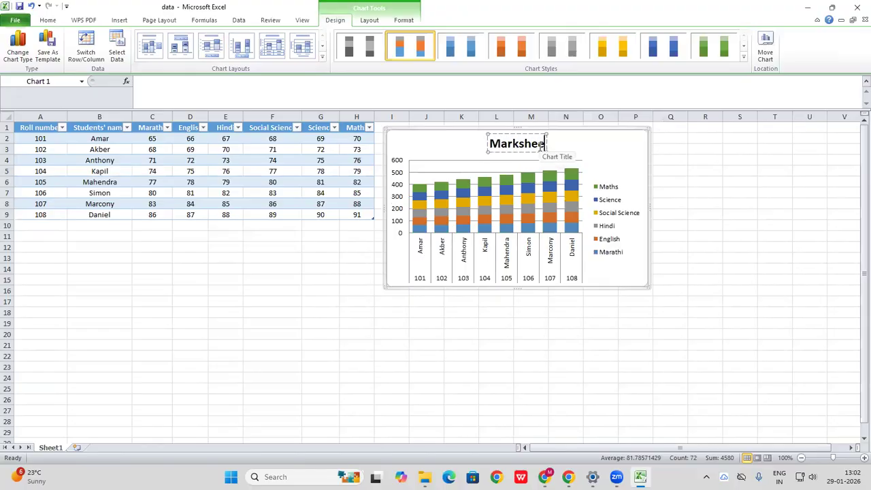
click(736, 299)
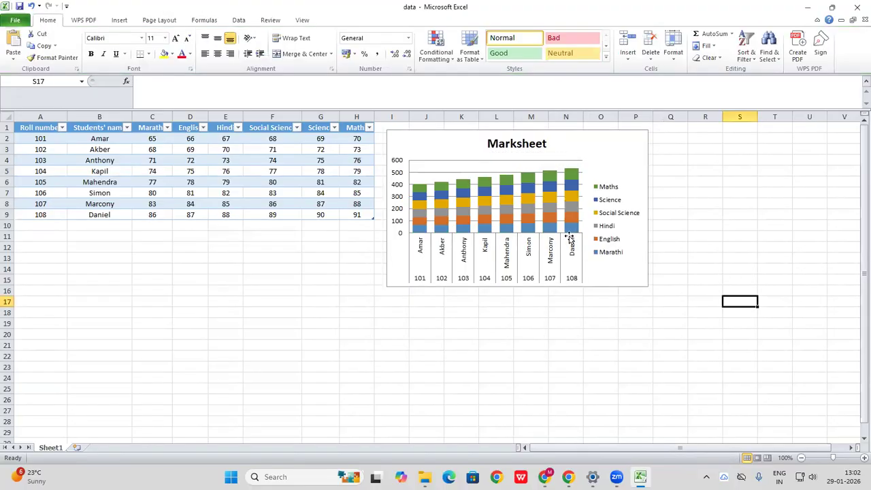
Try the chart layout with axis titles and series labels, and apply the layout with a data table under the plot.
click(598, 143)
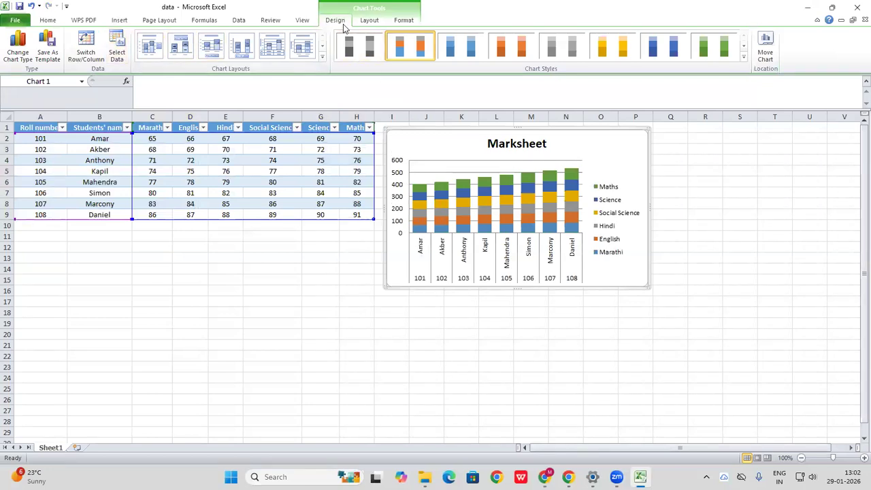
click(304, 47)
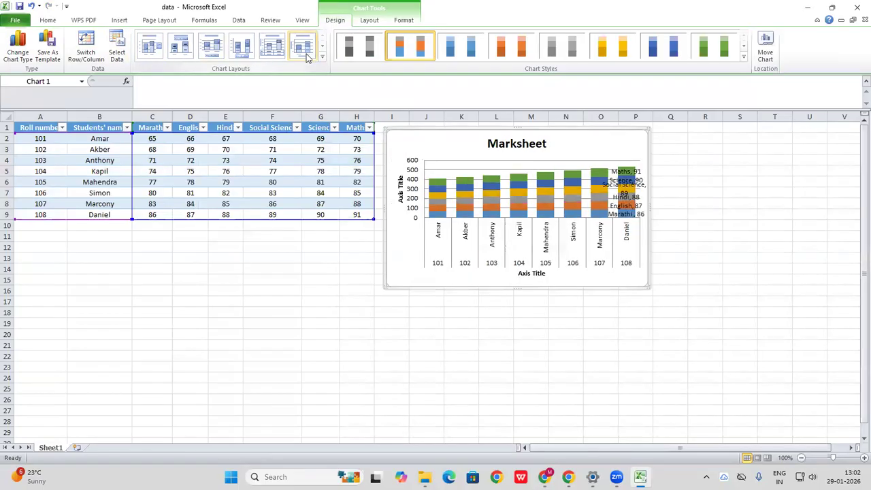
click(271, 56)
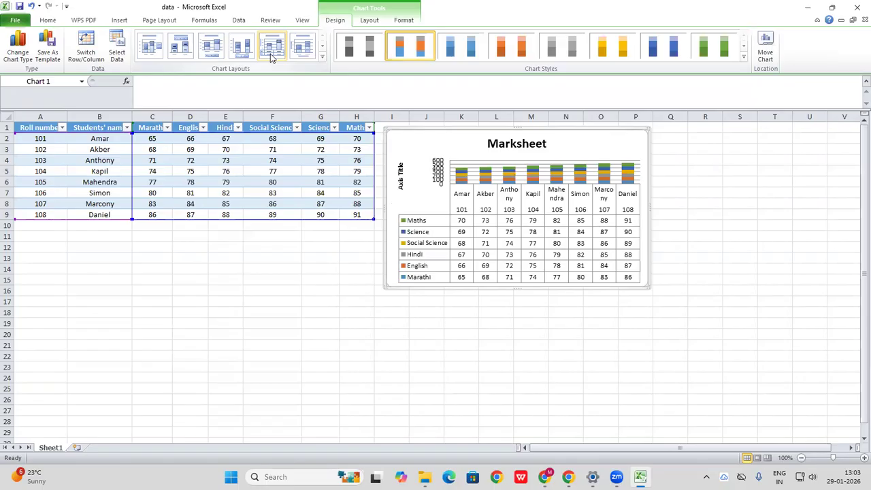
Change the marks chart to an X Y (Scatter) chart with markers only.
click(23, 60)
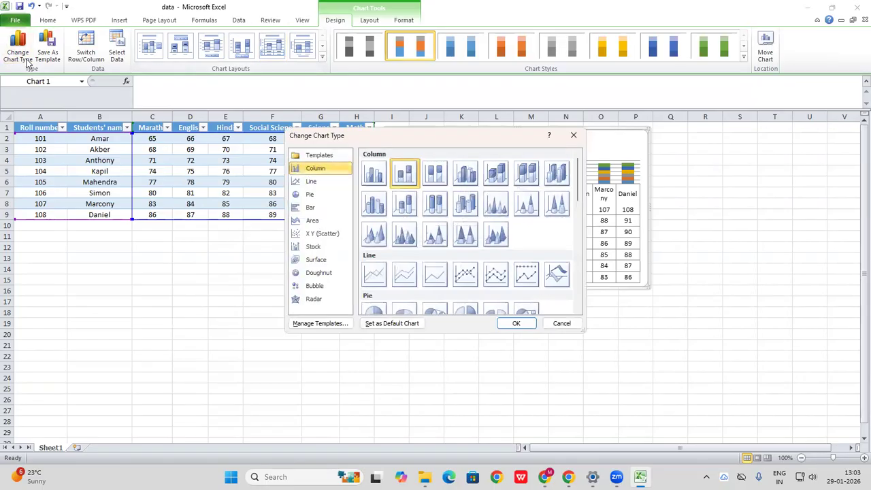
click(332, 235)
click(516, 323)
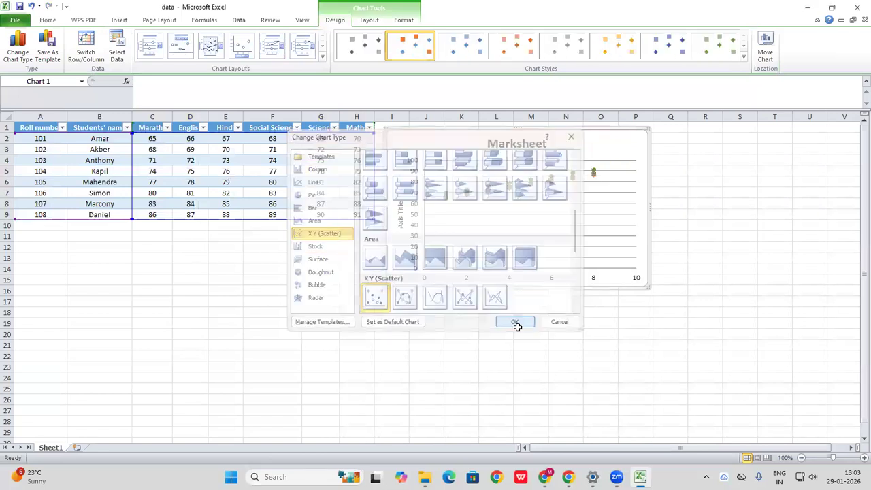
Browse the available chart types and change the marks chart to a 3-D clustered column chart.
click(30, 59)
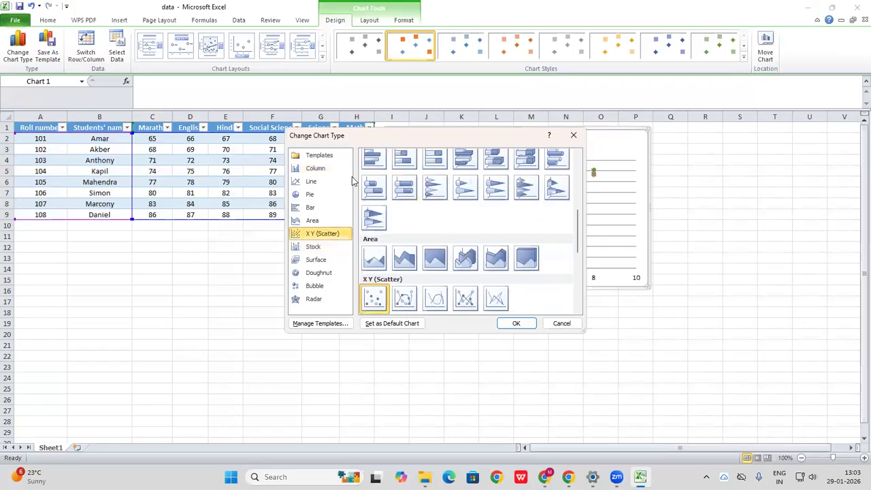
click(316, 210)
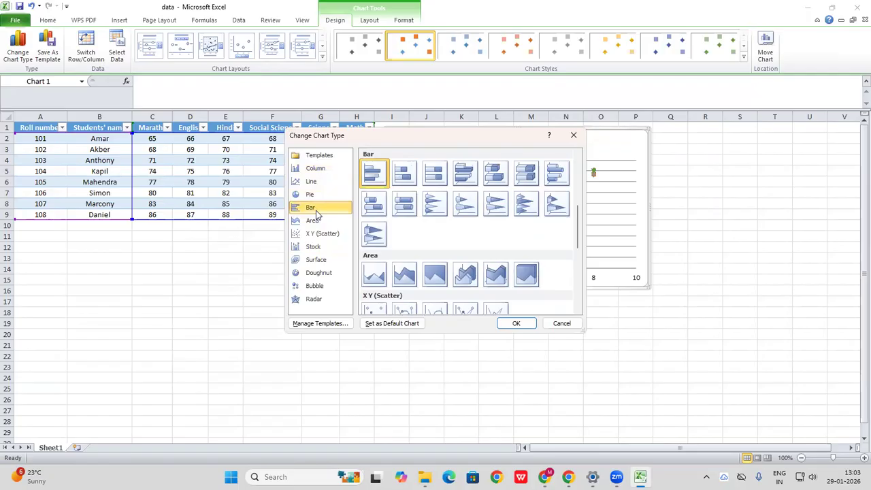
scroll(444, 240, down, 5)
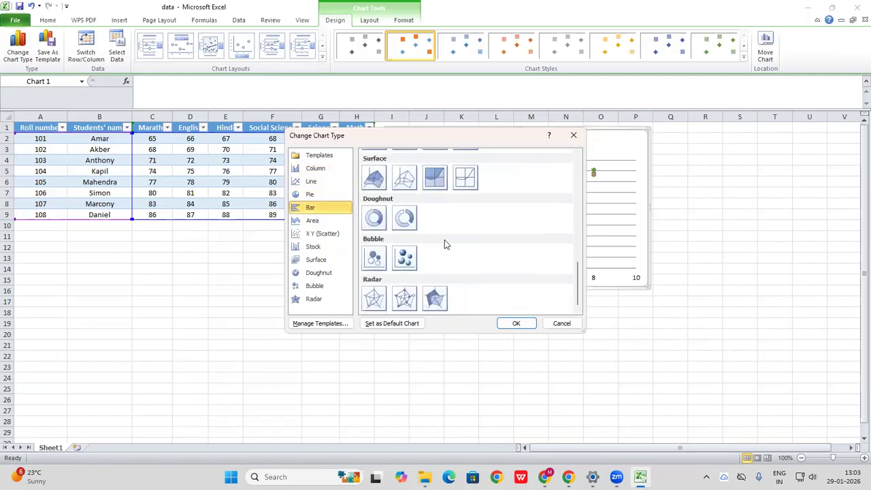
scroll(444, 239, up, 8)
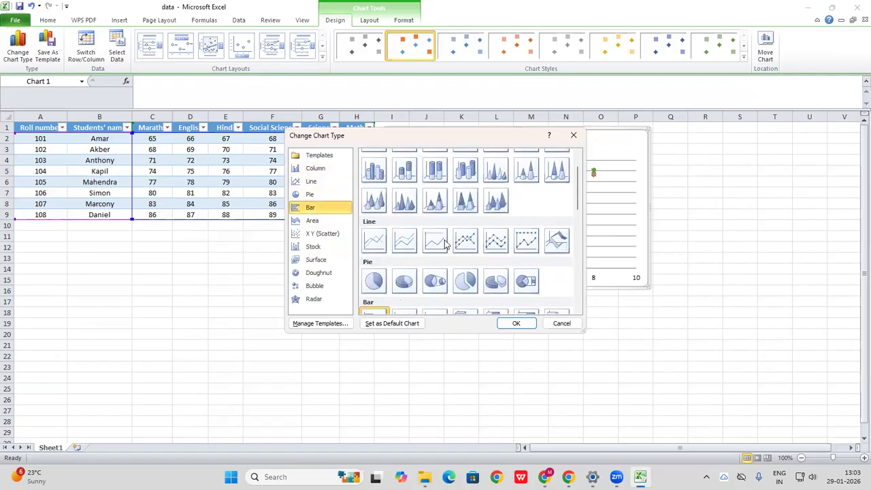
scroll(445, 243, up, 1)
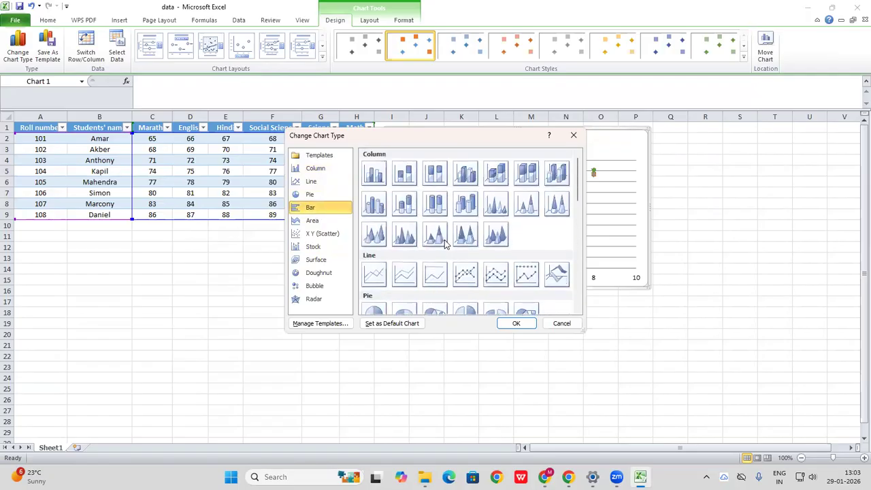
click(465, 173)
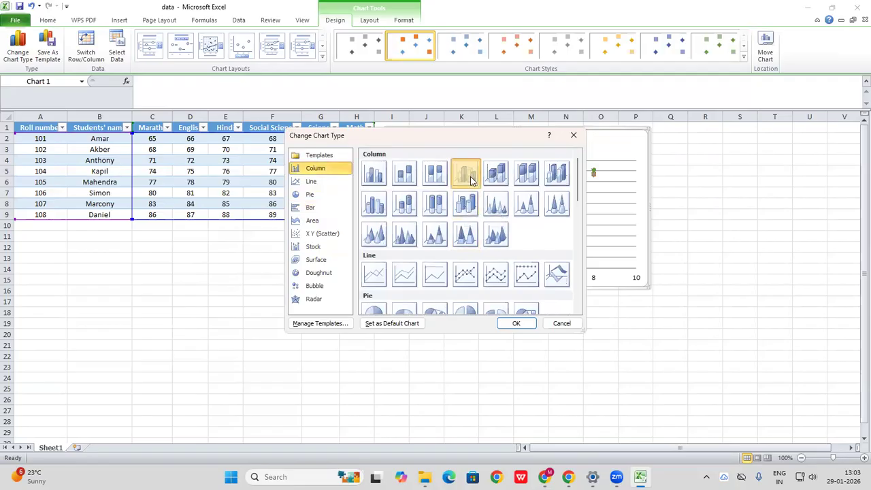
click(516, 323)
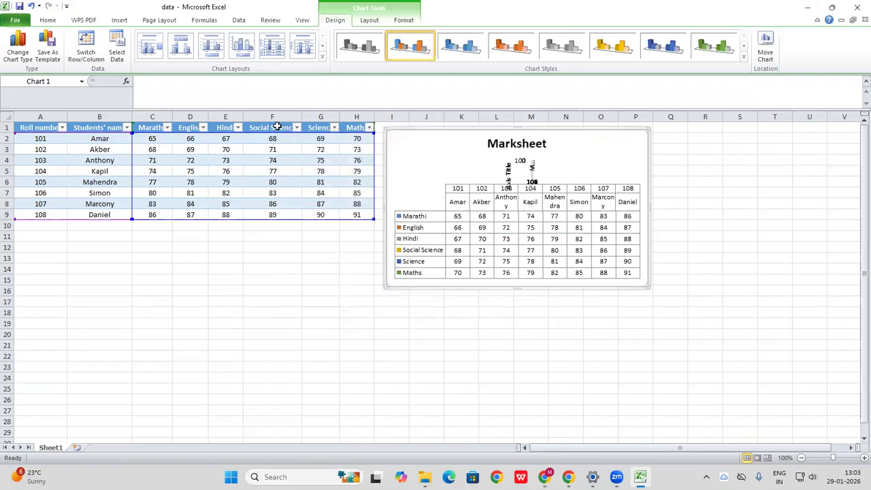
Change the marks chart to the clustered cylinder type in the Column category.
click(21, 55)
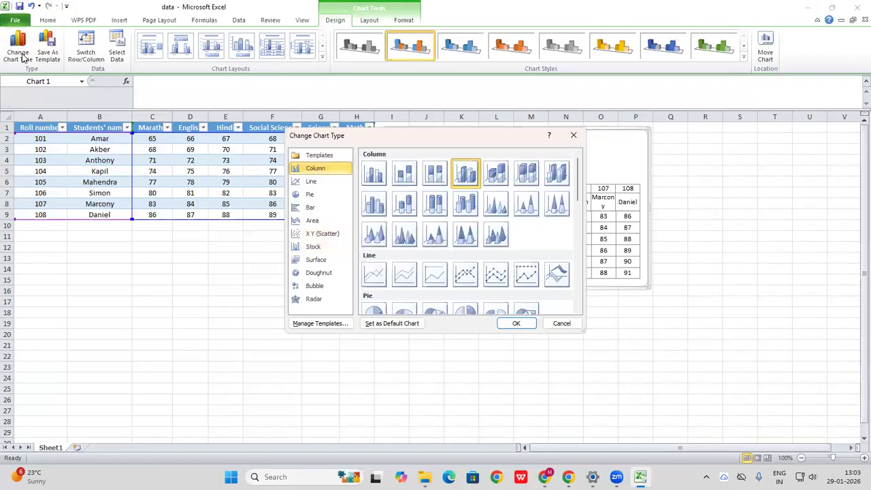
click(312, 206)
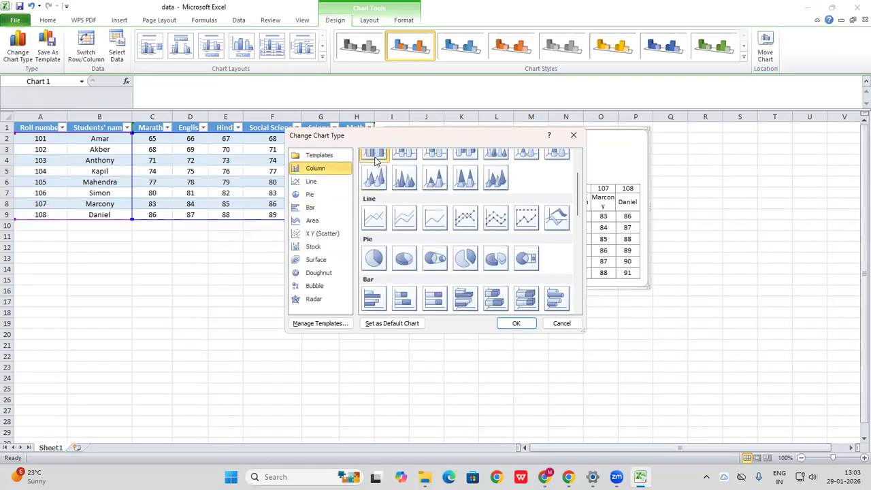
click(516, 323)
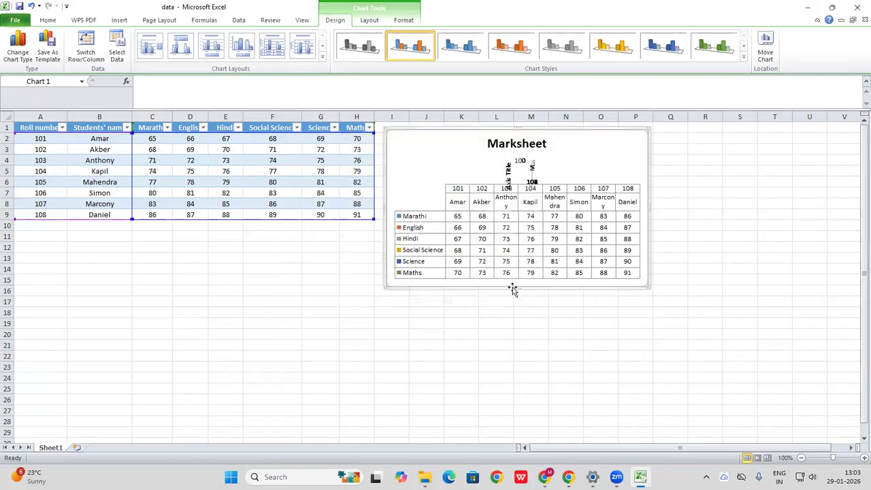
Try the chart layouts with the legend beside, above and below the plot, and the untitled layout with data labels.
click(151, 48)
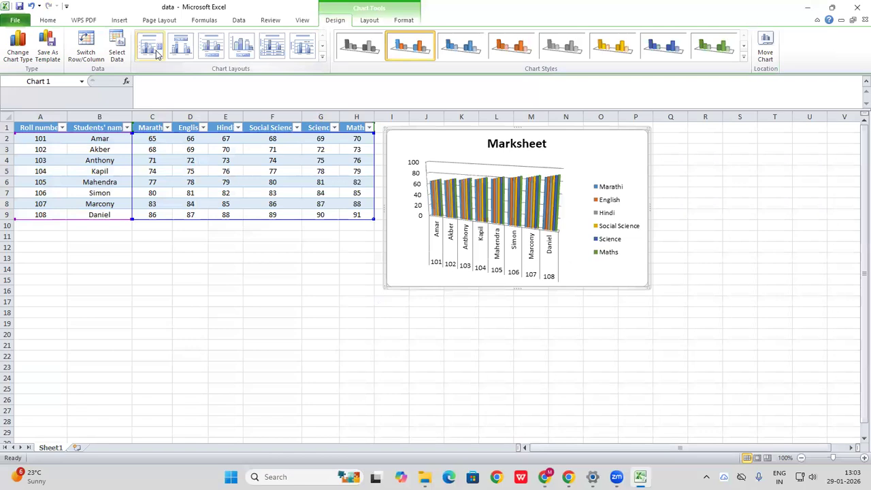
click(180, 52)
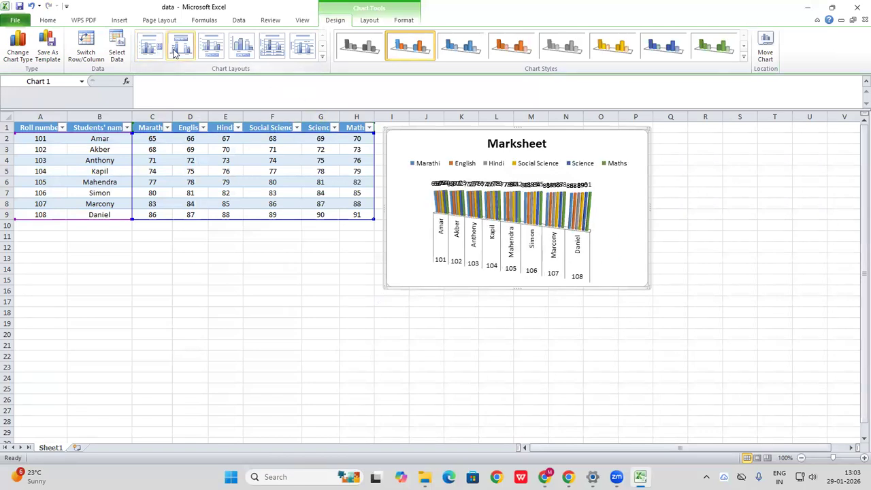
click(213, 58)
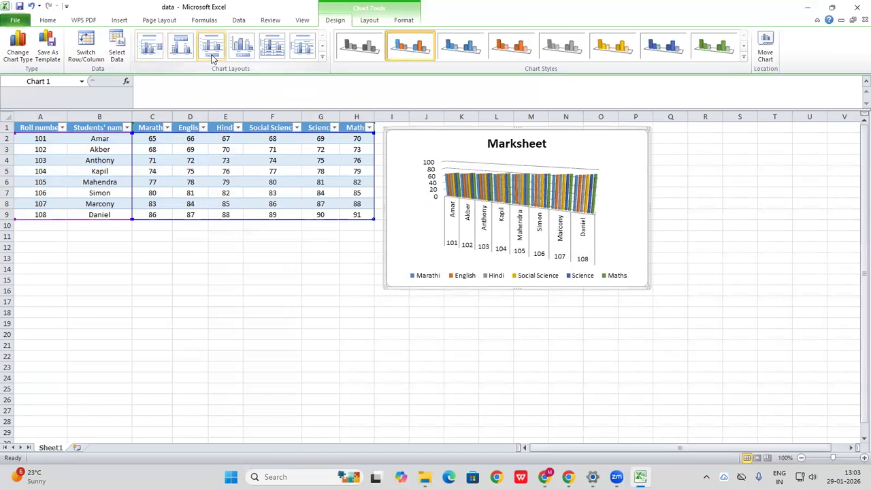
click(251, 57)
Compare the further chart layouts and apply the one with a chart title, both axis titles and a legend beside the plot.
click(323, 49)
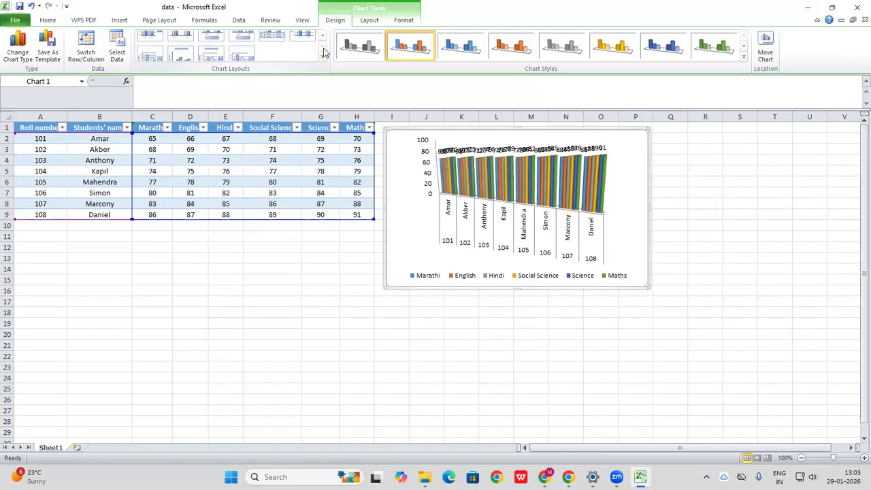
click(187, 53)
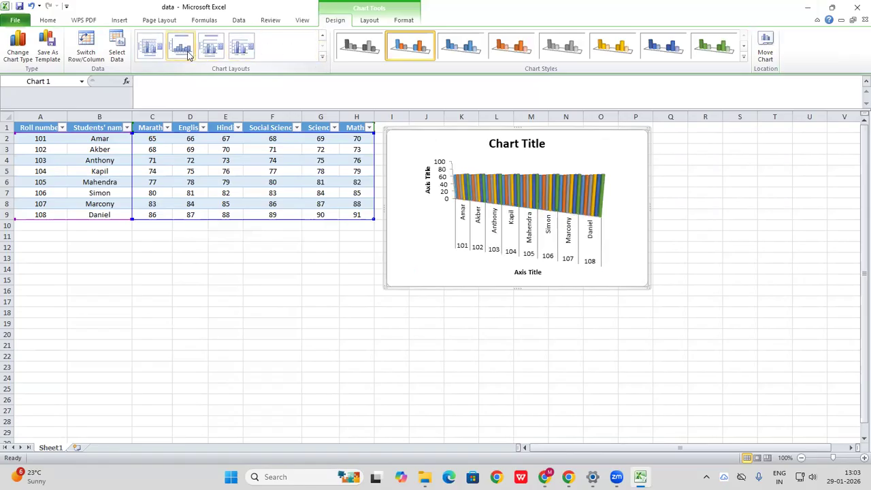
click(212, 54)
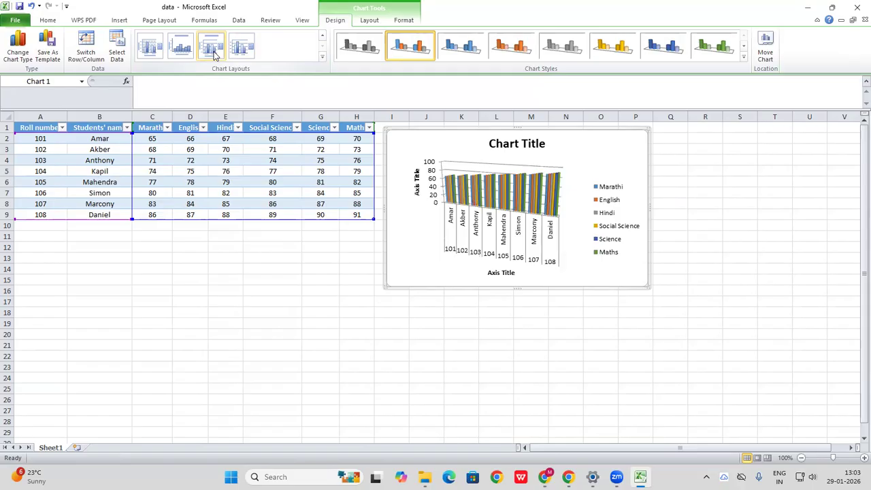
click(155, 56)
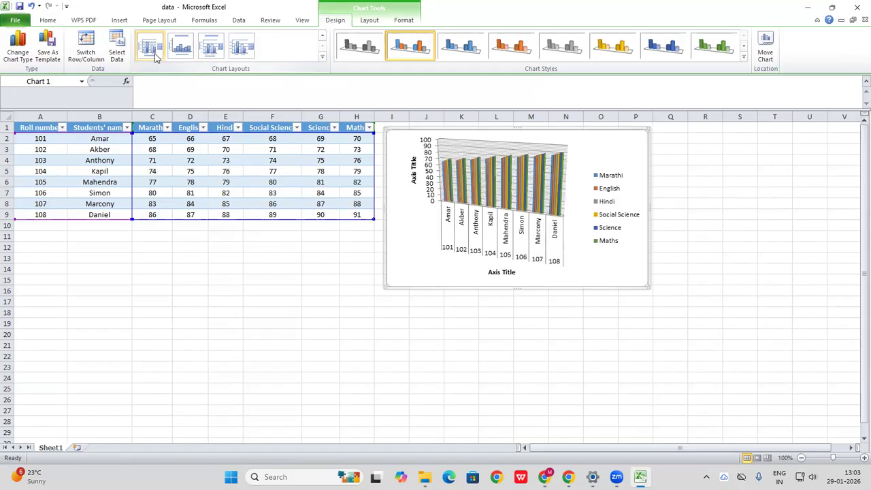
click(212, 53)
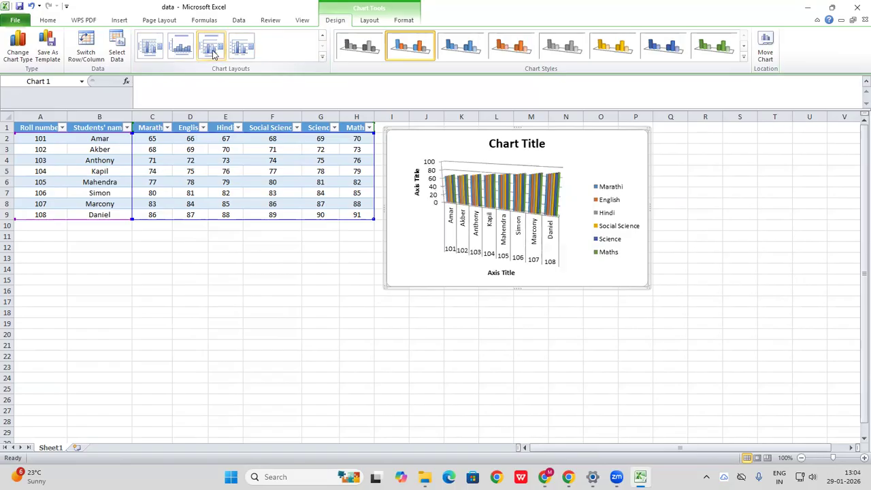
Try the orange, multicolour, grey and yellow chart styles, and apply the green style to the marks chart.
click(487, 143)
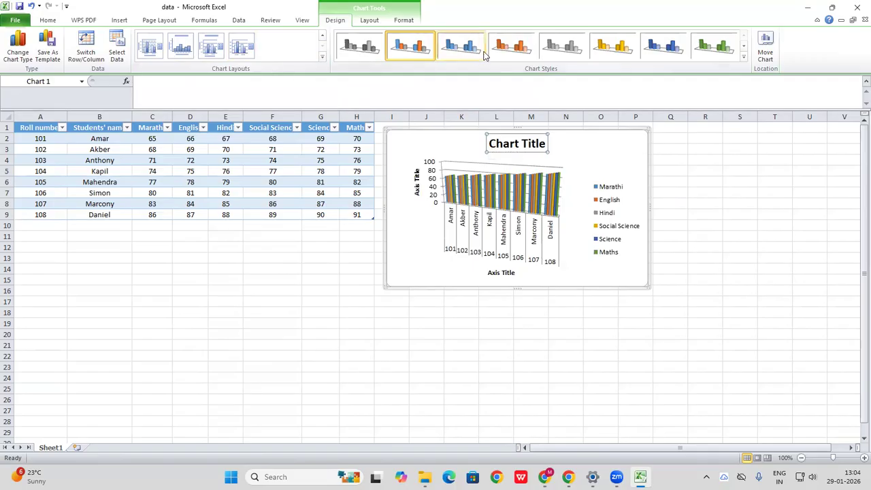
click(506, 51)
click(410, 46)
click(359, 46)
click(616, 52)
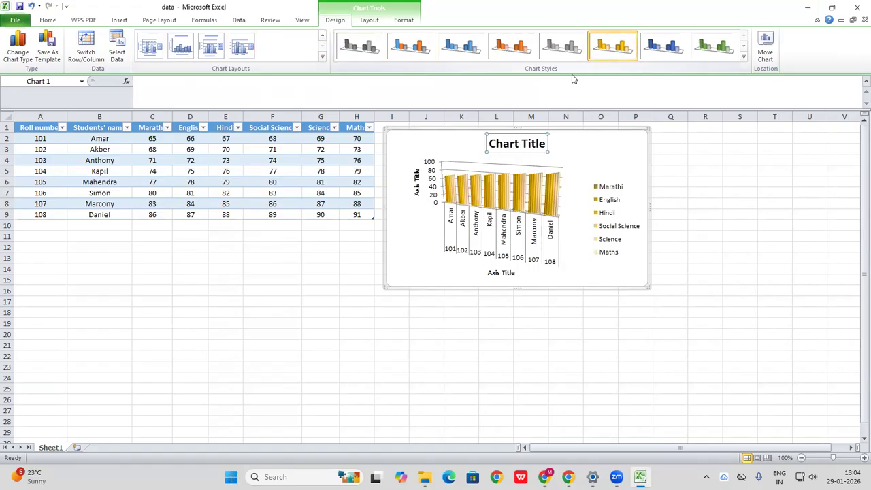
click(712, 51)
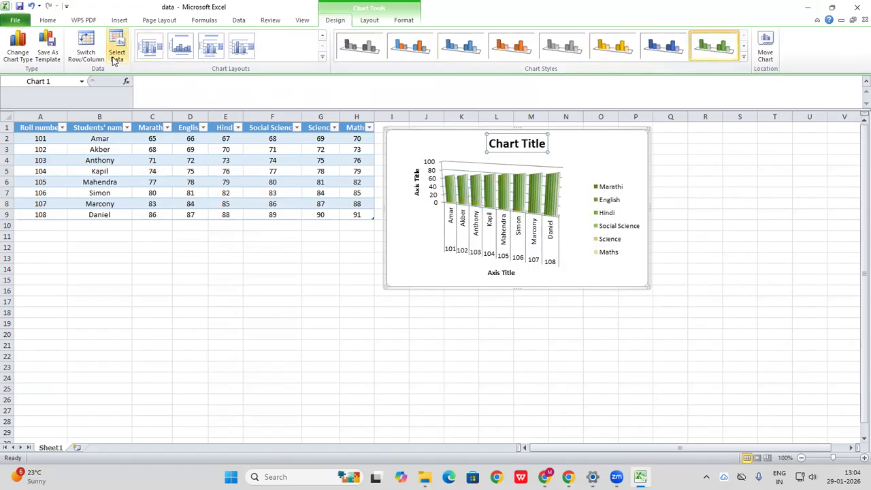
Change the marks chart to a 2-D clustered column chart and apply the orange chart style.
click(22, 58)
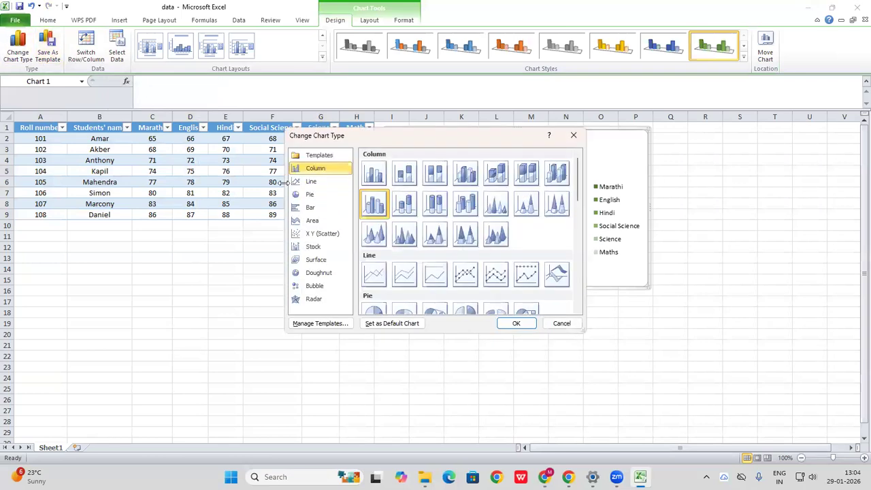
click(315, 206)
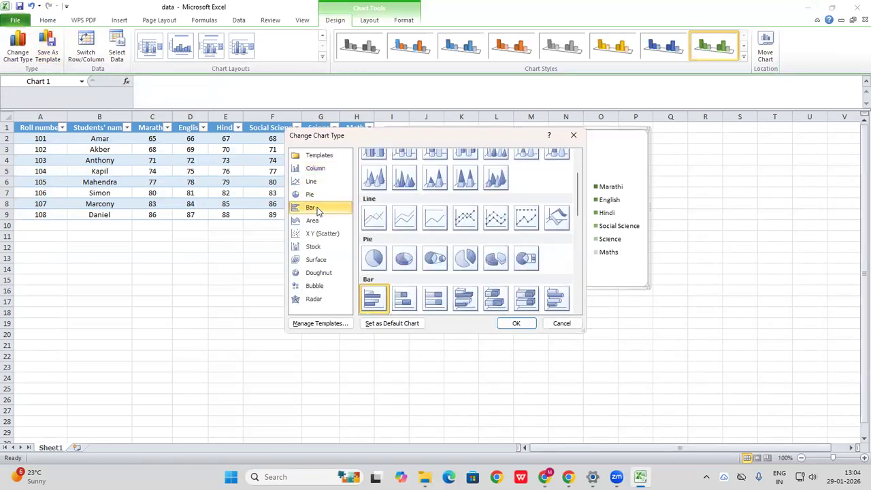
scroll(366, 208, up, 3)
click(373, 173)
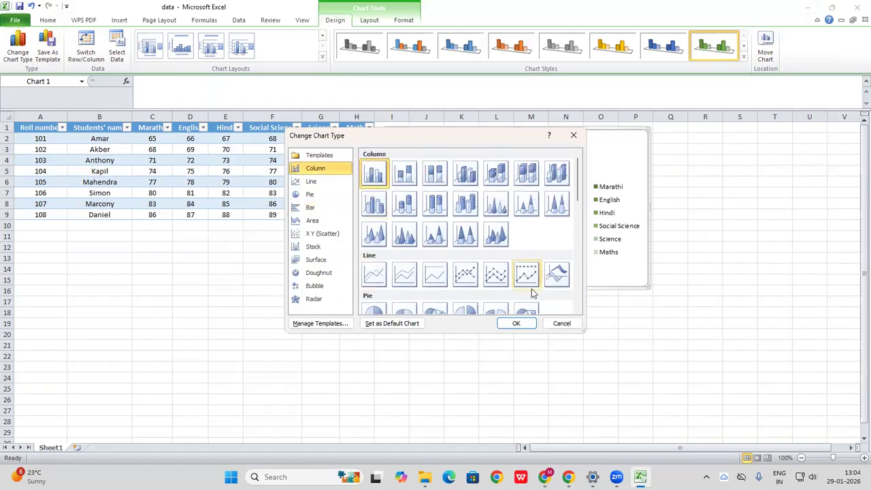
click(515, 323)
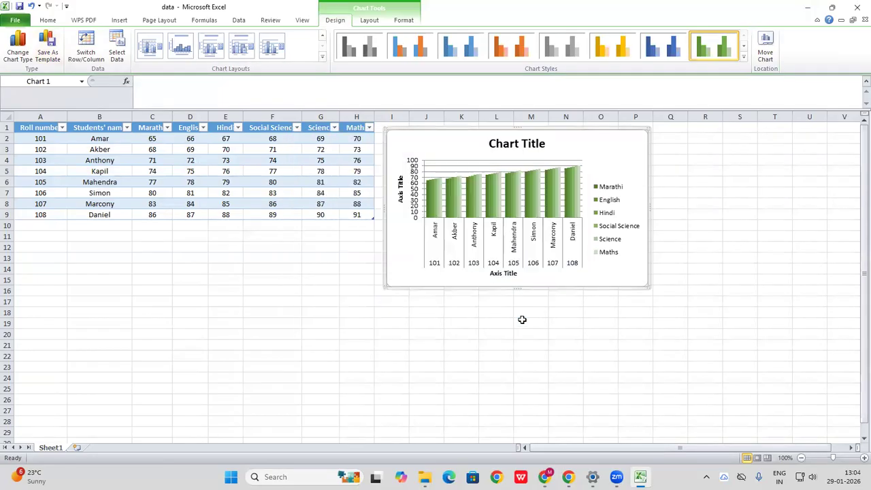
click(410, 47)
click(509, 51)
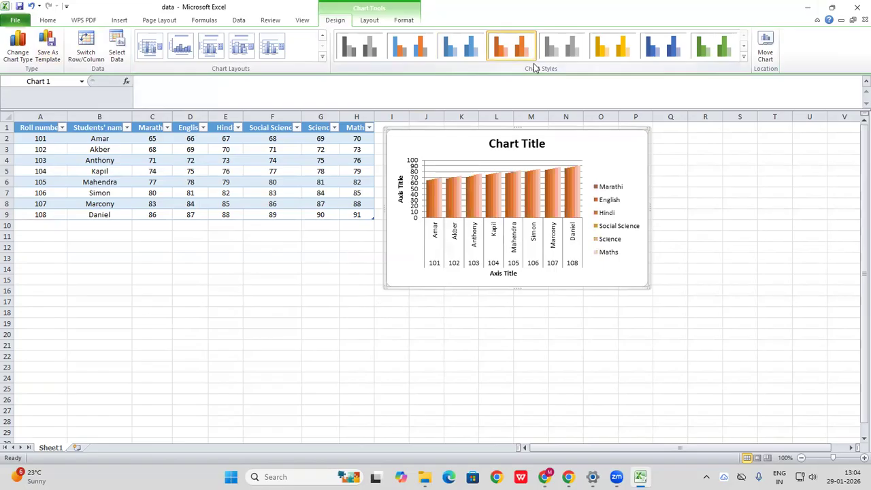
Apply the yellow chart style and set the chart's data range to =Sheet1!$A$1:$D$9.
click(613, 54)
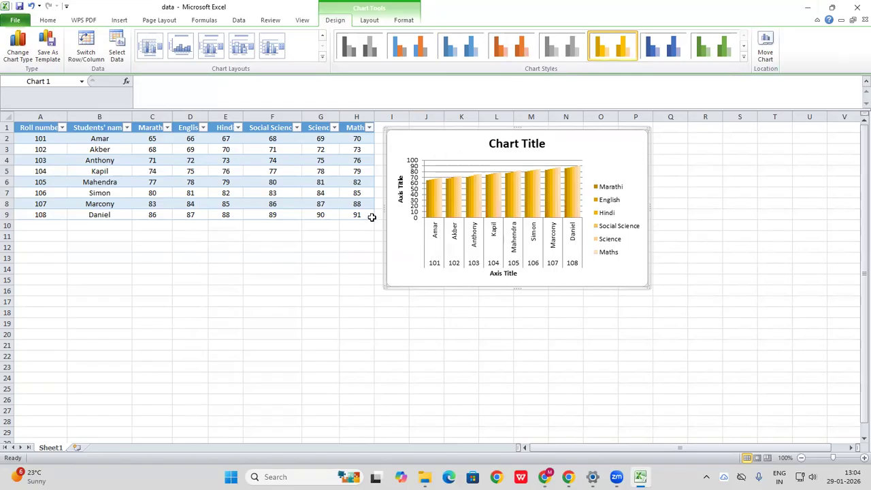
click(116, 55)
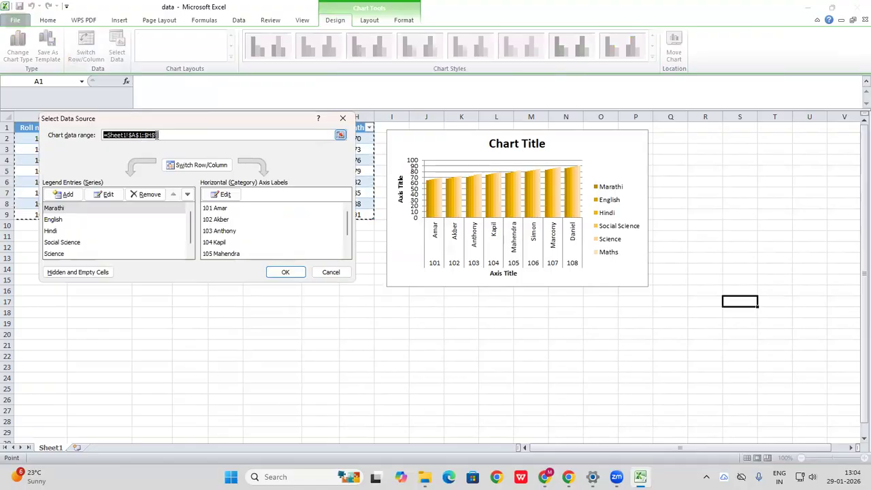
click(150, 135)
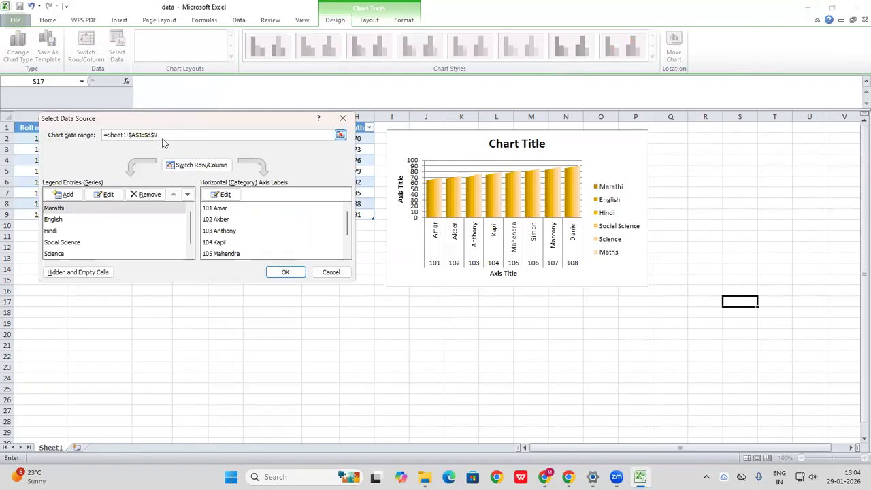
click(285, 274)
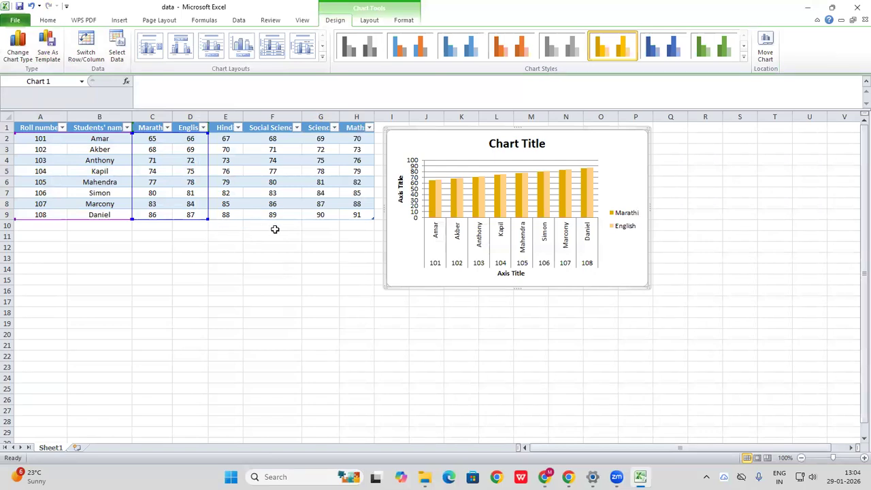
Adjust the charted data range on the sheet to cover the Marathi, English and Hindi columns down to row 10.
drag(204, 220, 317, 225)
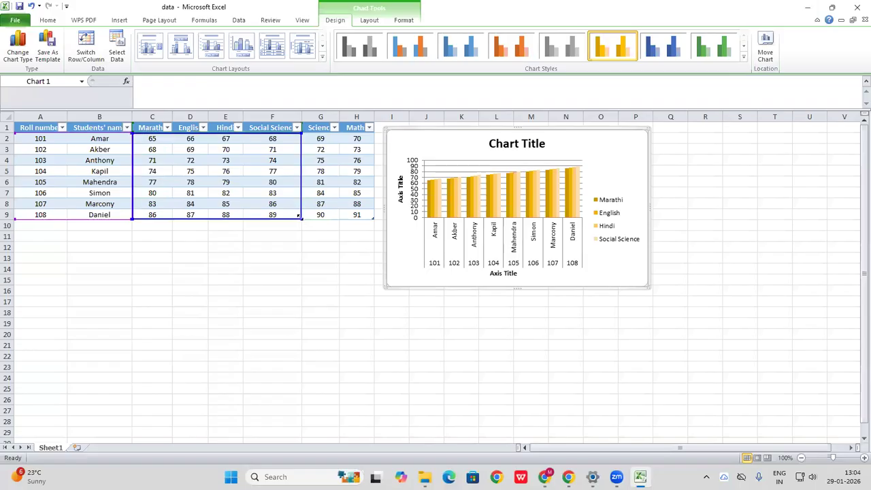
drag(270, 227, 245, 228)
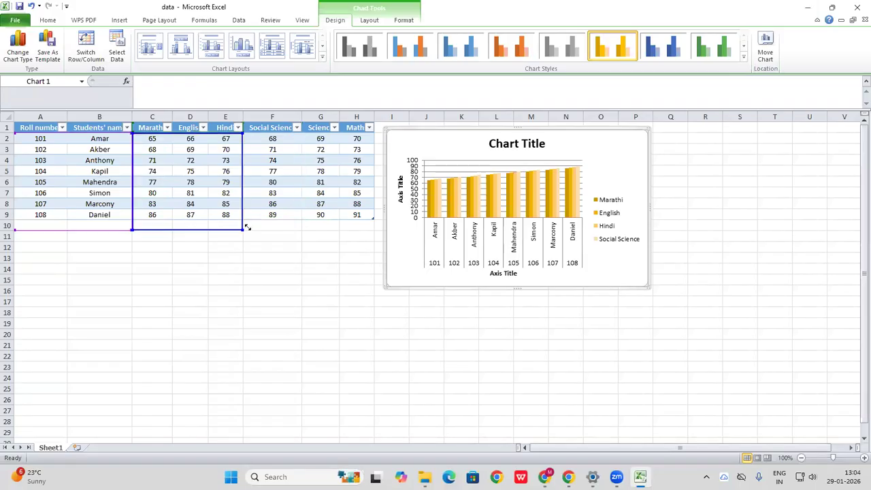
click(515, 149)
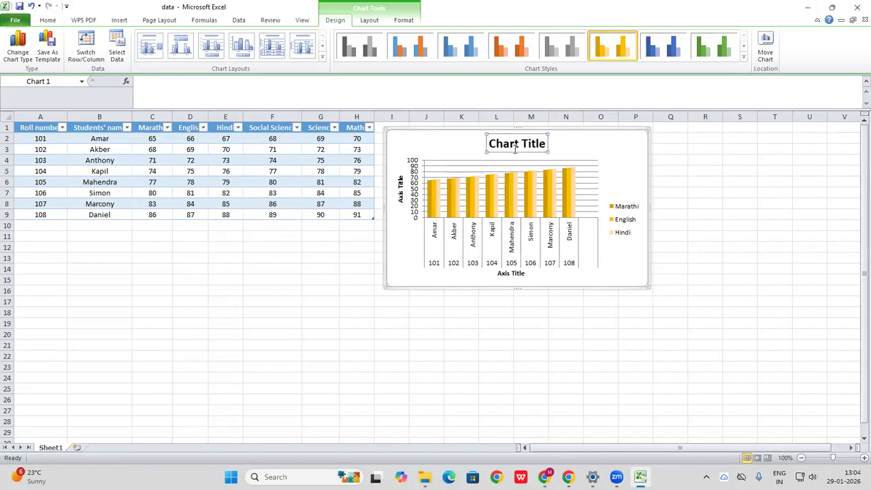
click(401, 193)
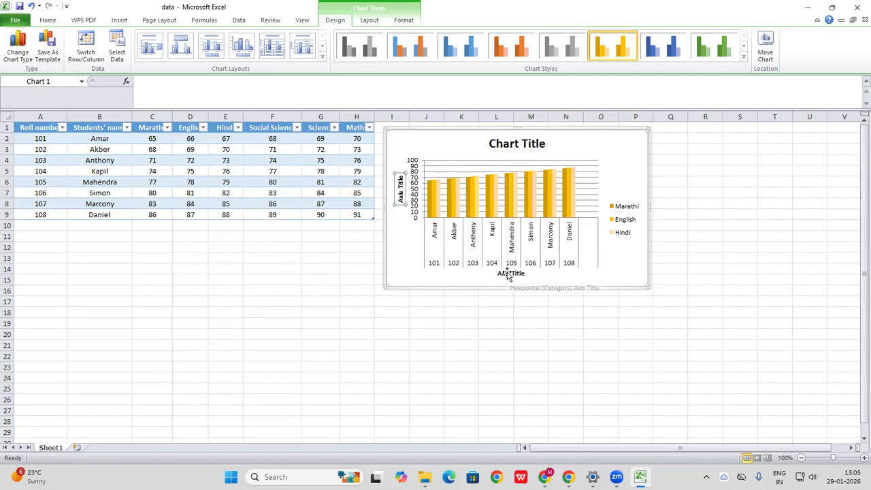
Reduce the font size of all text in the marks chart to 8.
click(605, 140)
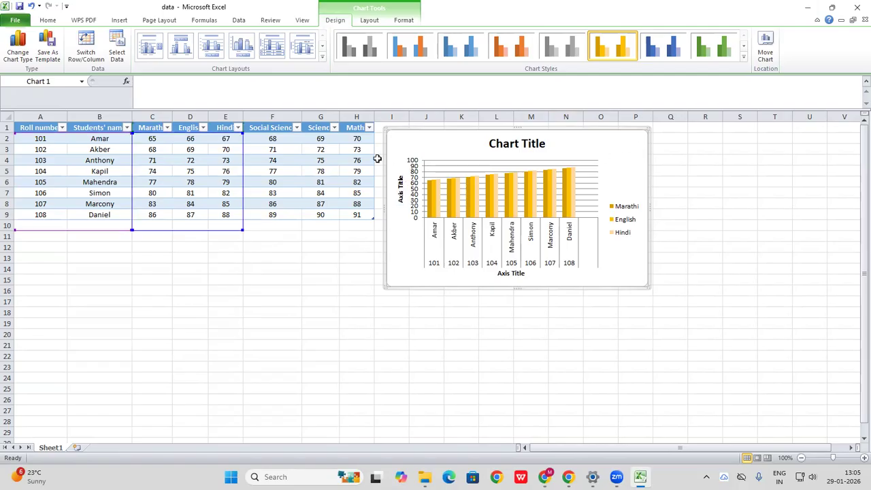
click(49, 21)
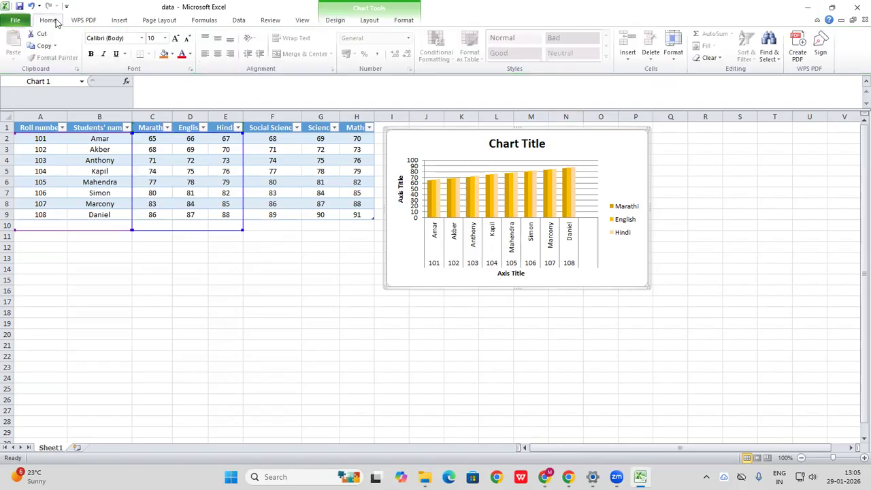
click(187, 40)
click(187, 40)
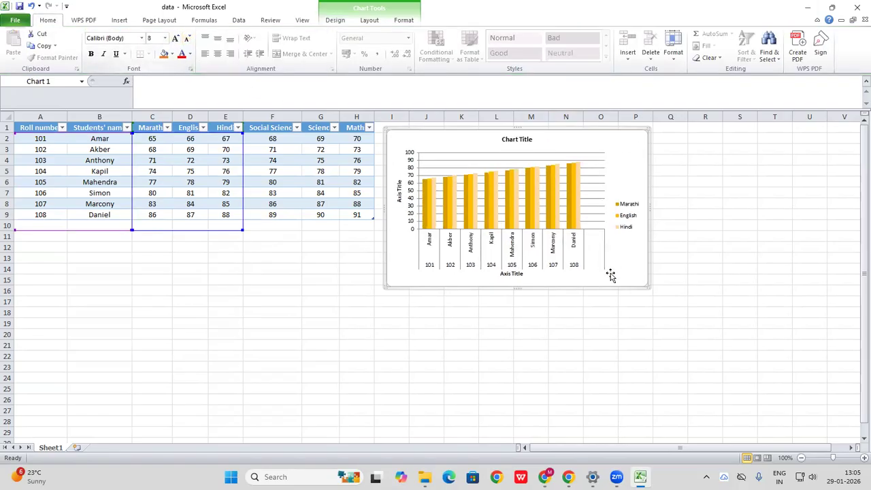
Enlarge the marks chart so that it extends to column R and row 23.
drag(646, 284, 708, 368)
click(671, 302)
click(651, 300)
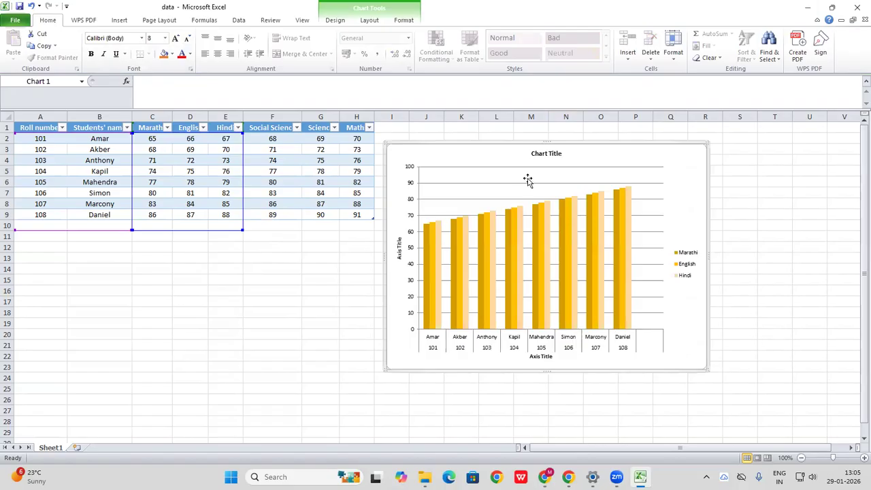
Replace the chart title's placeholder text with "Marksheet".
click(544, 155)
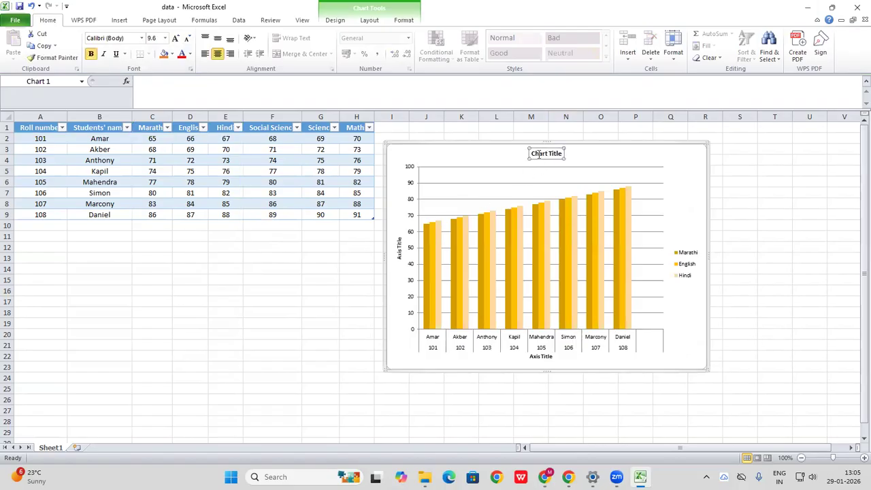
drag(533, 153, 562, 155)
text(Marksheet)
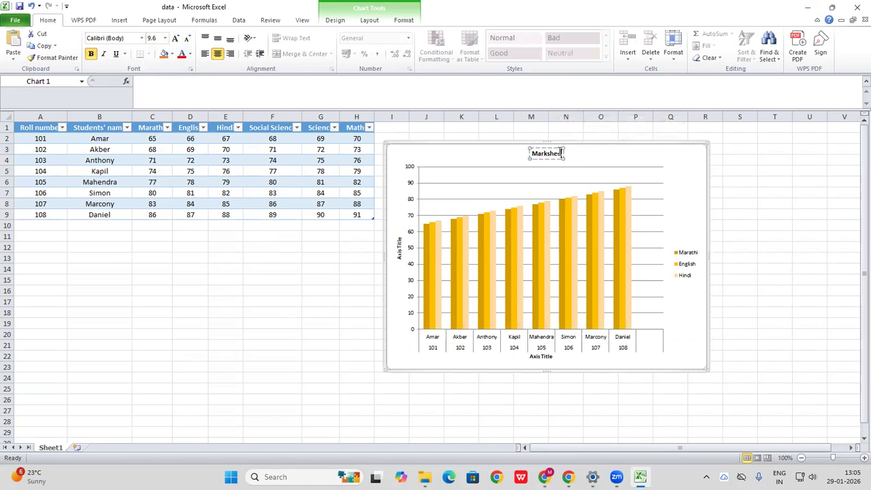
Replace the vertical axis title's placeholder text with "Marks obtained".
click(401, 257)
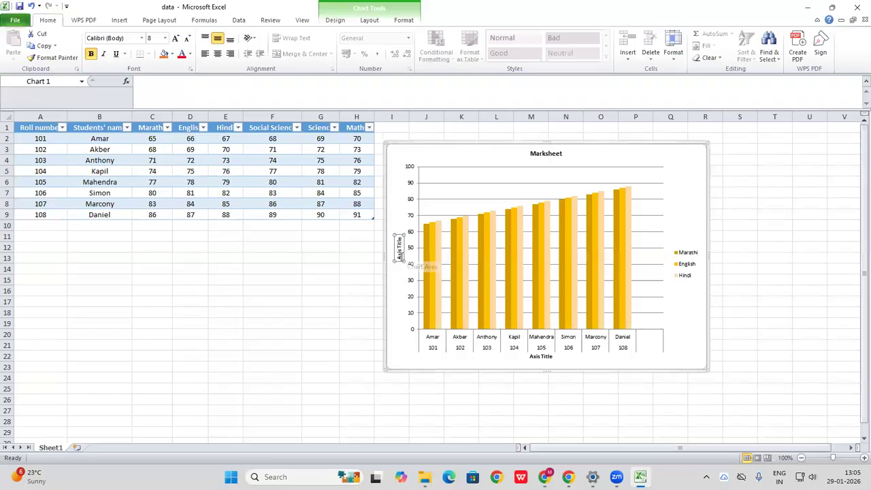
drag(399, 259, 405, 234)
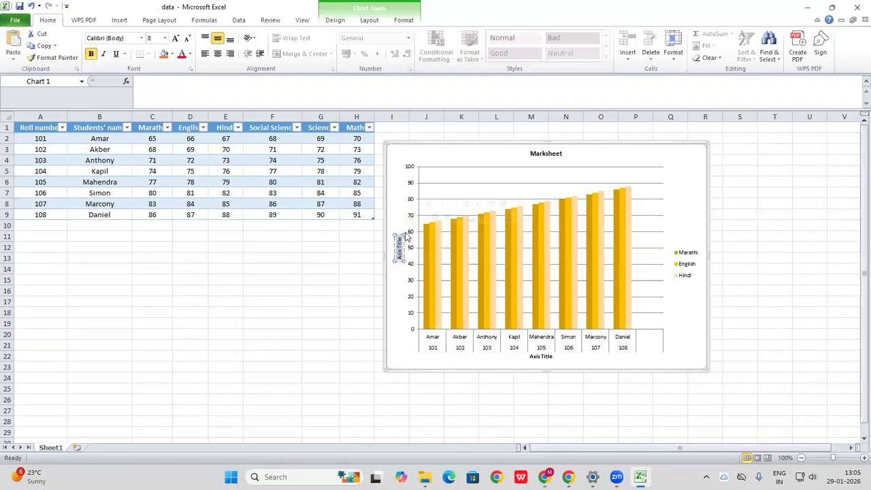
text(Marksh)
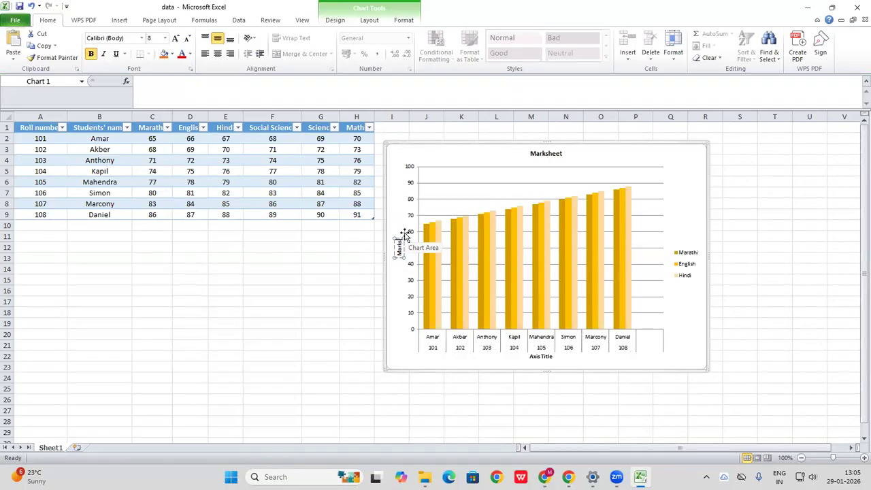
text(e)
text(tain)
text(e)
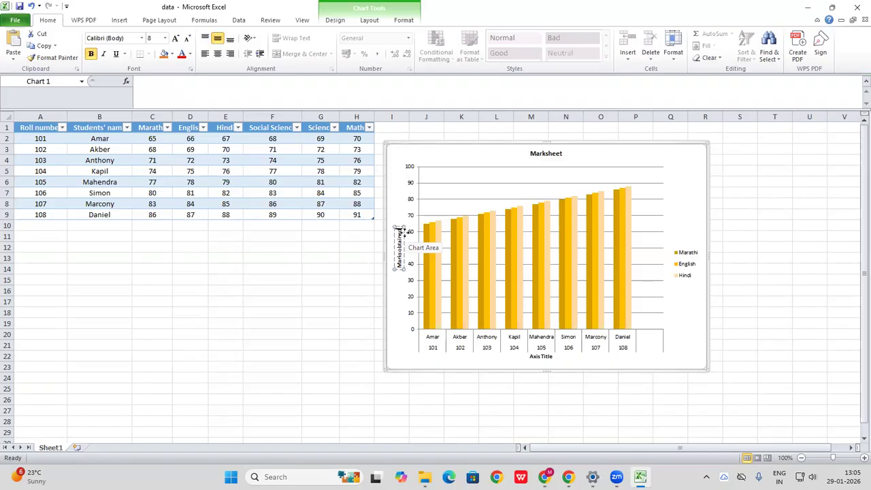
text(d)
Replace the horizontal axis title's placeholder text with "Students name & Roll number".
click(544, 355)
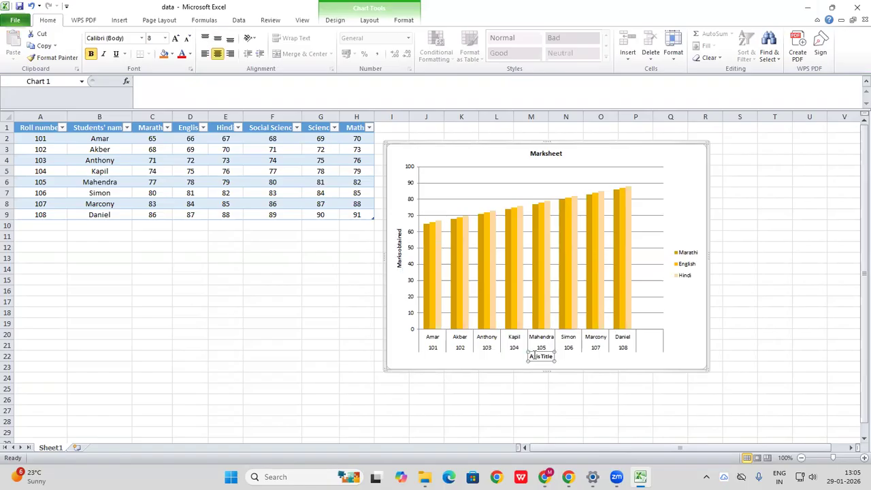
triple_click(545, 360)
text(Students name)
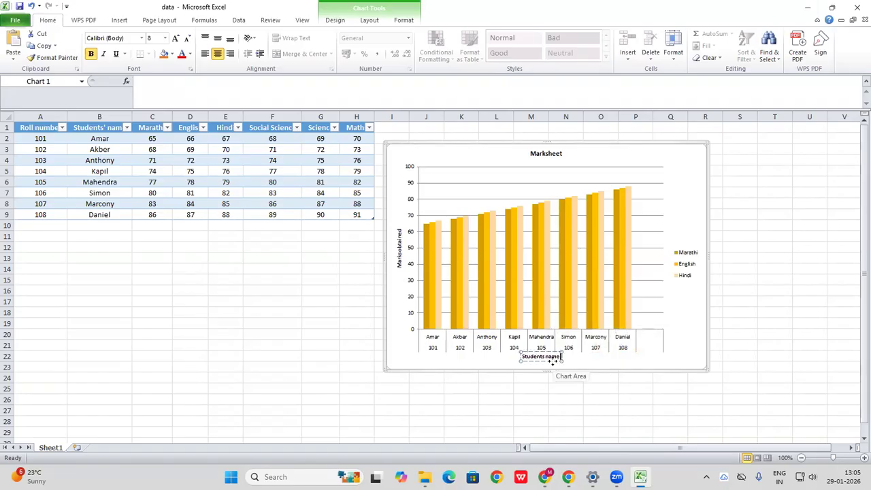
text( & Roll number)
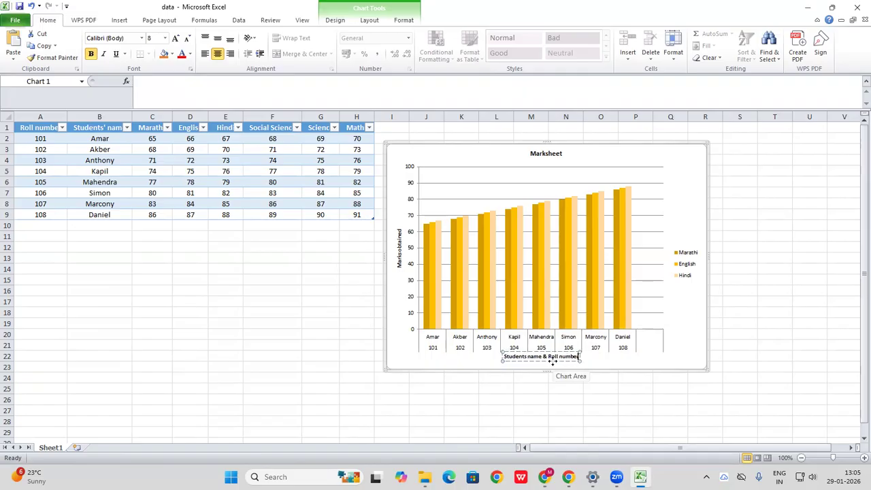
click(772, 349)
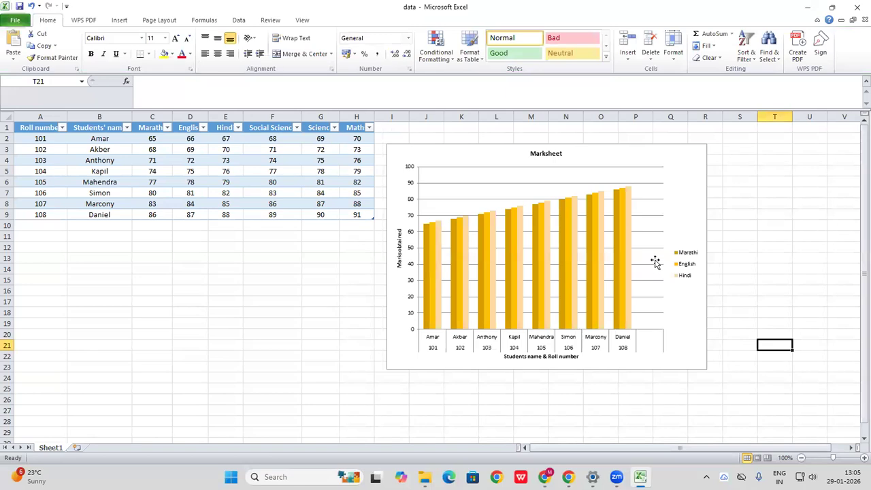
Delete the horizontal gridlines from the marks chart.
click(653, 232)
right_click(652, 235)
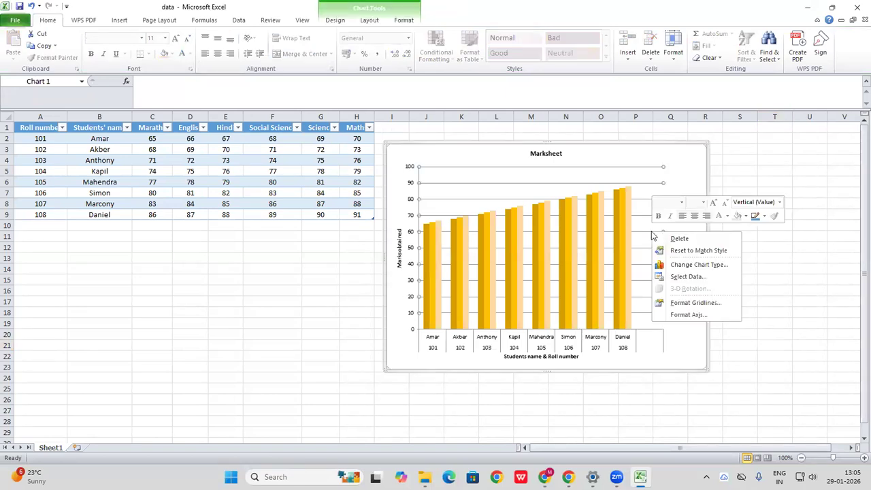
click(679, 239)
click(809, 299)
Widen the chart's plot area slightly and move the whole chart down about one row.
click(622, 194)
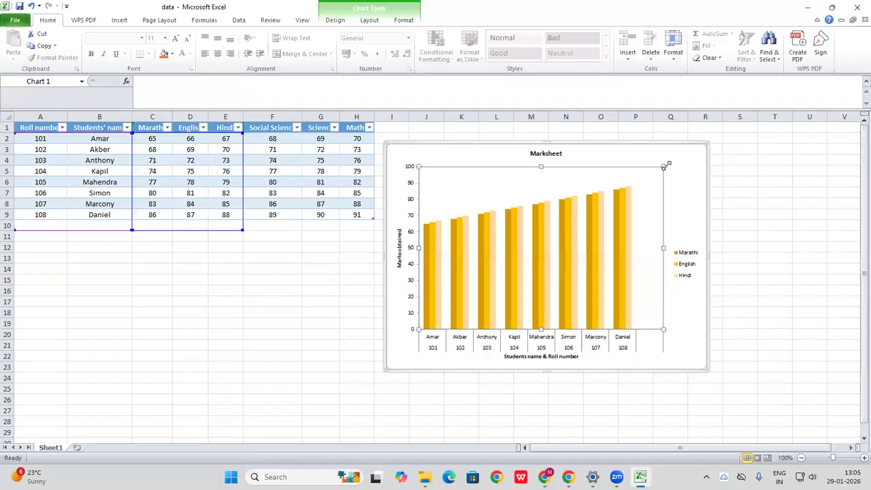
drag(677, 160, 677, 161)
click(739, 247)
drag(697, 351, 699, 363)
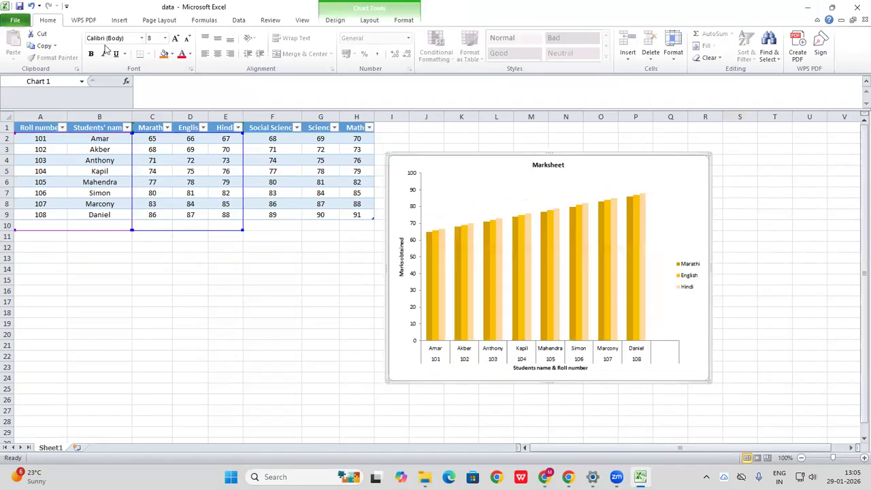
Set all text in the marks chart to Times New Roman, size 12.
click(142, 39)
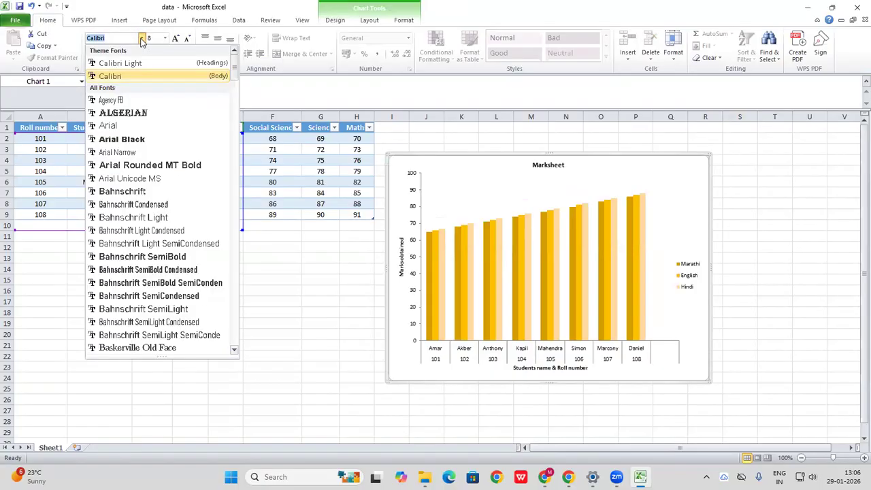
text(ti)
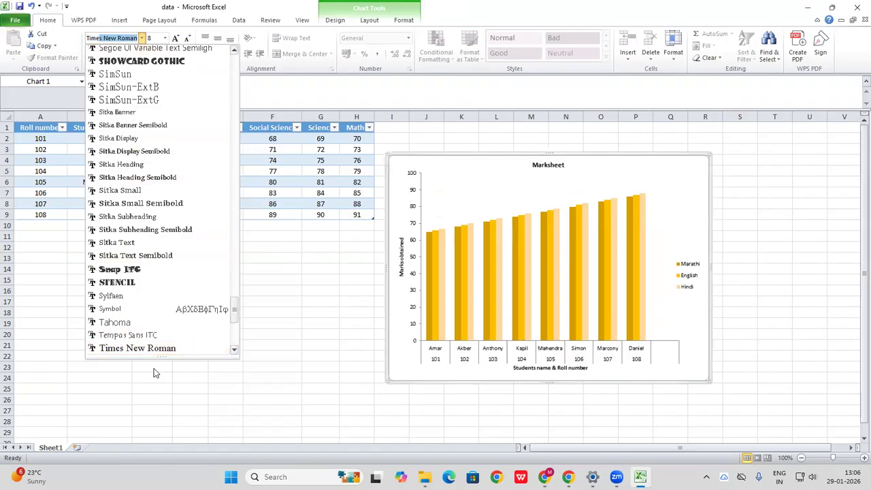
key(Return)
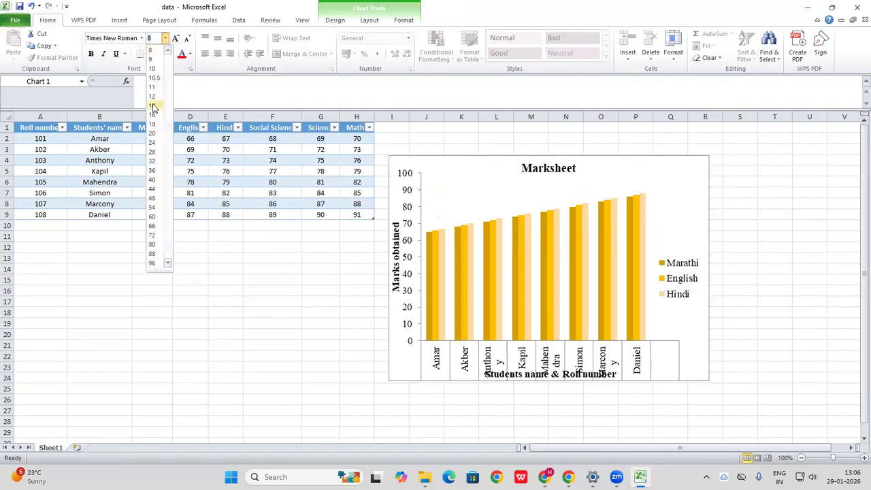
click(152, 96)
Try moving the plot area up and to the right inside the chart, and undo the move.
click(654, 177)
drag(653, 177, 671, 161)
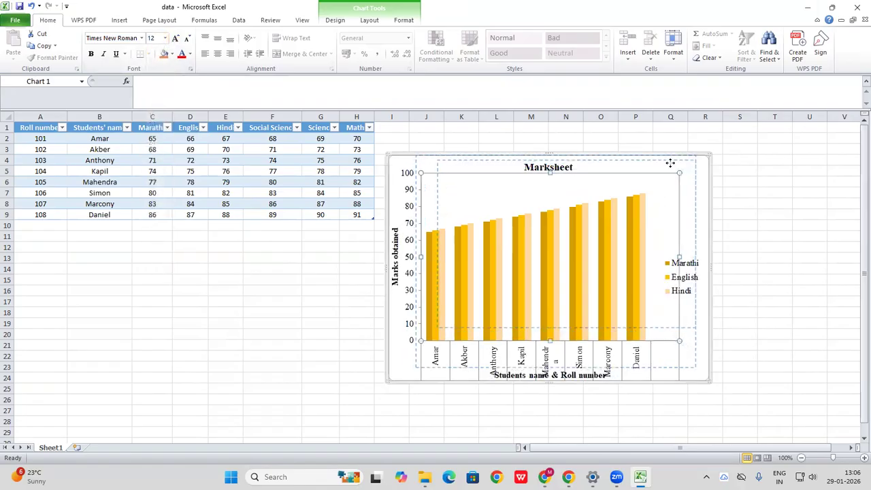
click(731, 180)
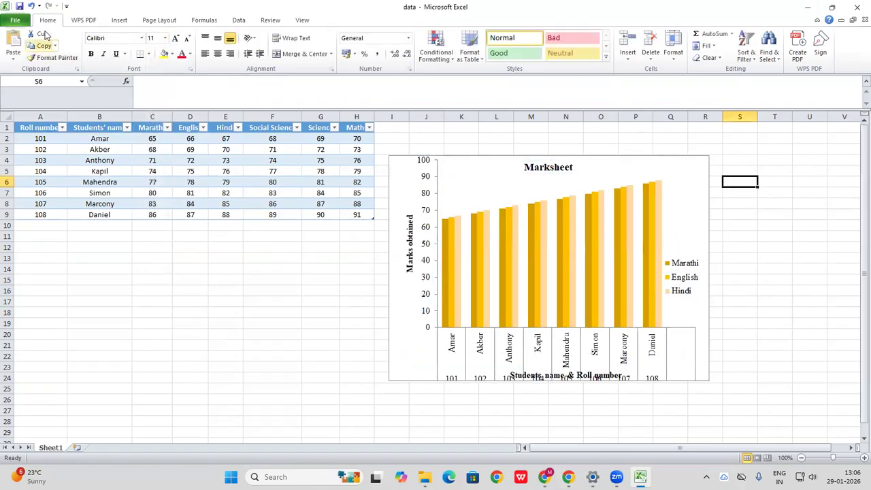
click(31, 6)
Move the marks chart up and slightly to the right so its top edge sits in row 2 beside the table.
drag(605, 165, 607, 154)
click(728, 203)
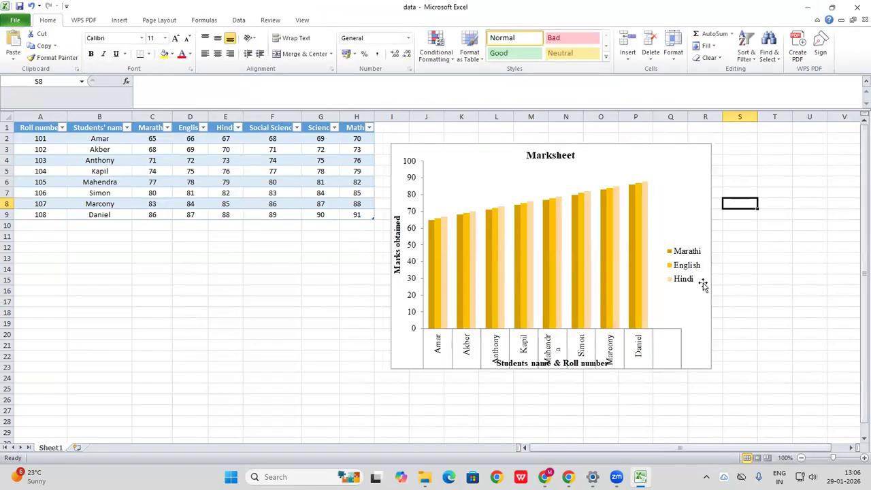
click(617, 281)
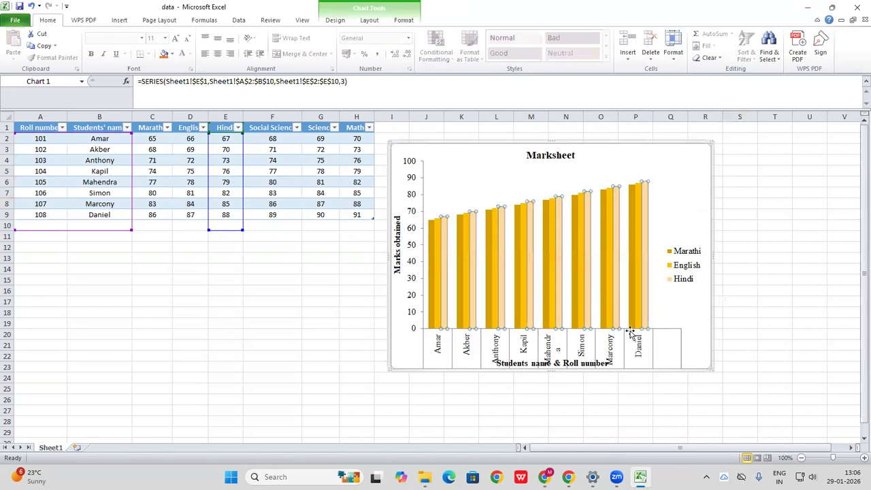
click(703, 365)
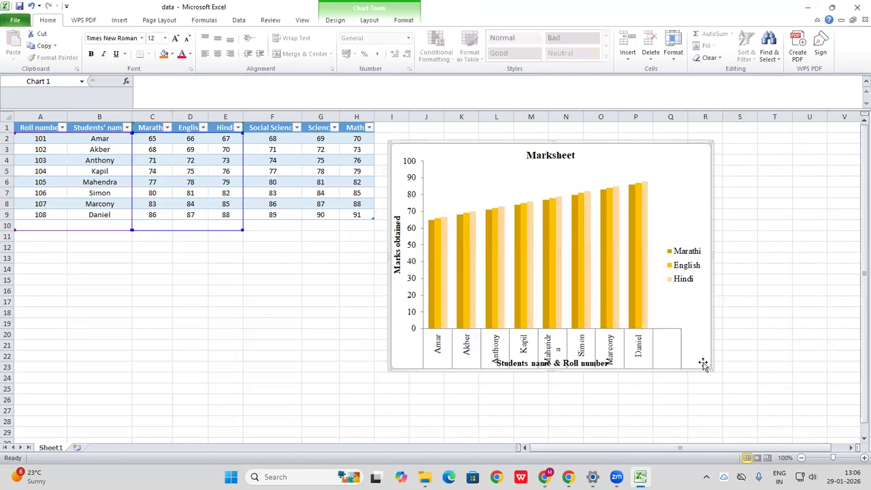
click(715, 348)
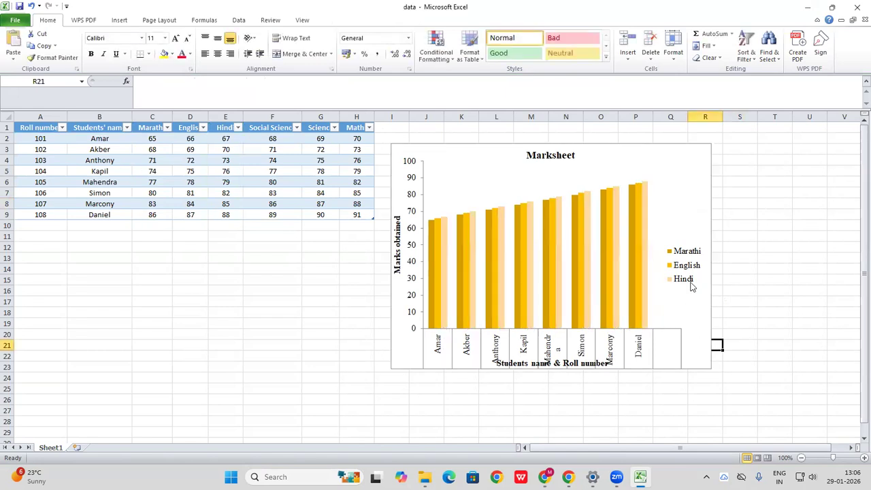
click(705, 154)
drag(714, 364, 723, 356)
click(773, 366)
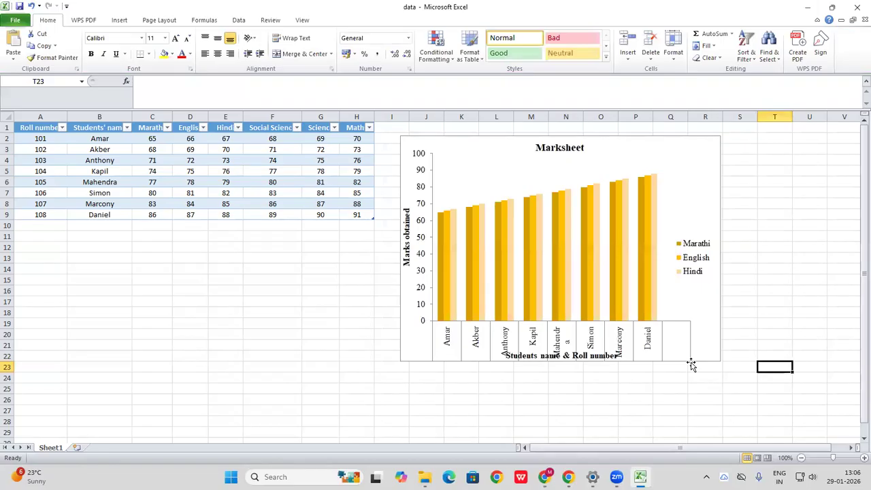
Add a new blank worksheet after Sheet1 and set its zoom to 180%.
click(273, 307)
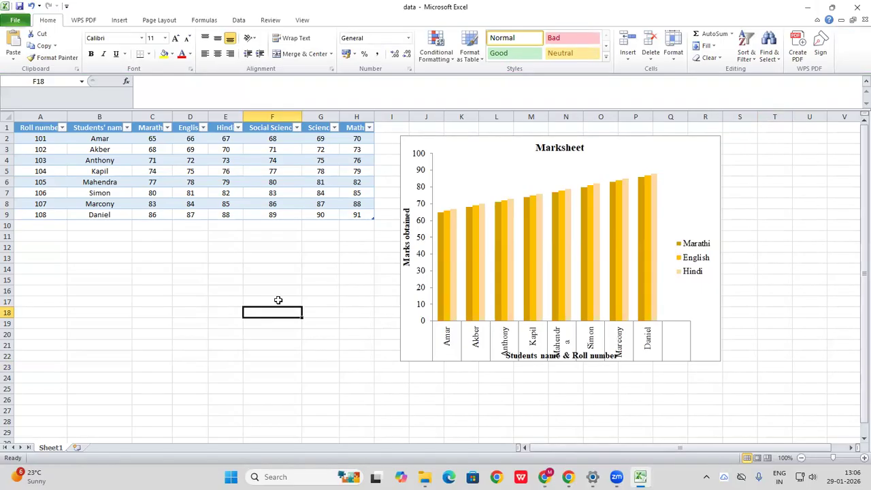
click(77, 448)
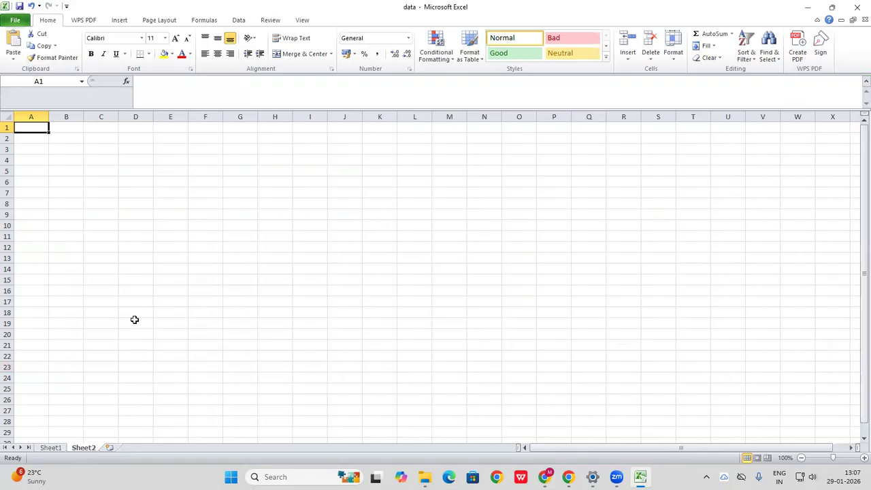
click(118, 21)
click(863, 458)
click(863, 458)
click(862, 457)
click(863, 458)
click(863, 458)
click(862, 458)
click(863, 458)
click(863, 458)
click(362, 270)
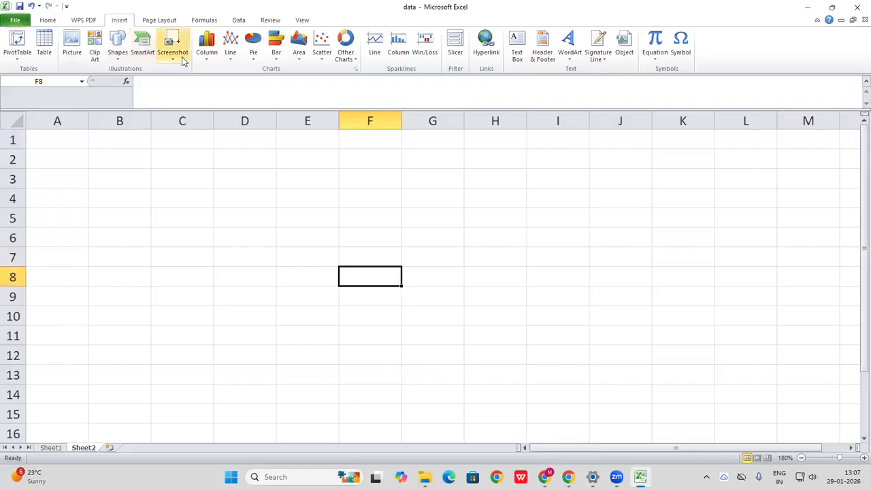
Draw a rectangle about 1.81 cm high and 2.41 cm wide over B2:C5, and a circle about 2.4 cm across over D2:F6.
click(121, 60)
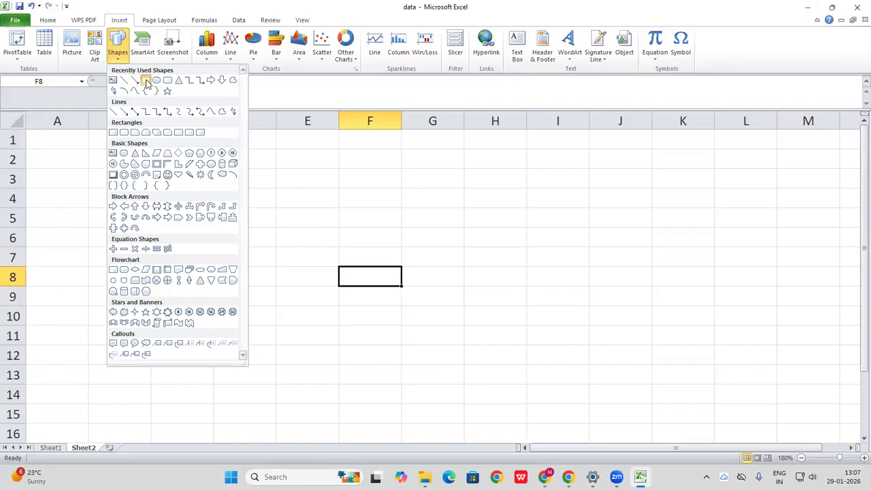
click(145, 79)
drag(95, 158, 185, 225)
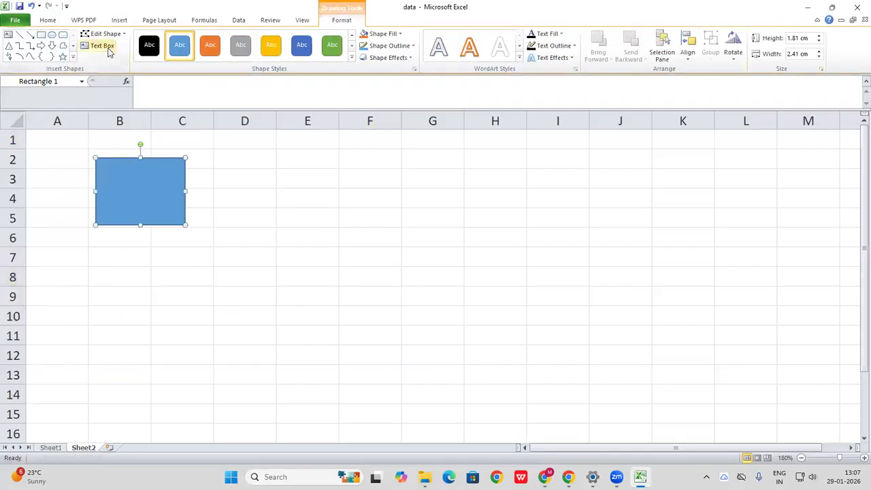
click(52, 35)
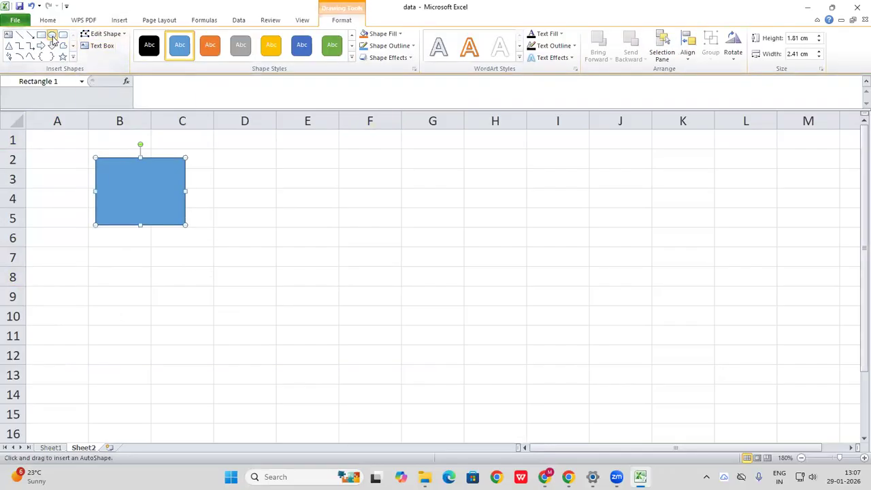
drag(254, 156, 343, 242)
Draw a right arrow over G3:I7, a down arrow over J3:L8, and an isosceles triangle about 2.44 by 2.66 cm below the rectangle.
click(41, 45)
drag(442, 188, 532, 260)
click(52, 45)
mouse_move(627, 178)
mouse_down()
mouse_move(667, 268)
mouse_move(700, 278)
mouse_up()
click(9, 45)
drag(94, 257, 194, 348)
Apply preset shape styles: orange for the circle and triangle, gold for the rectangle, green for the right arrow.
click(294, 223)
click(217, 52)
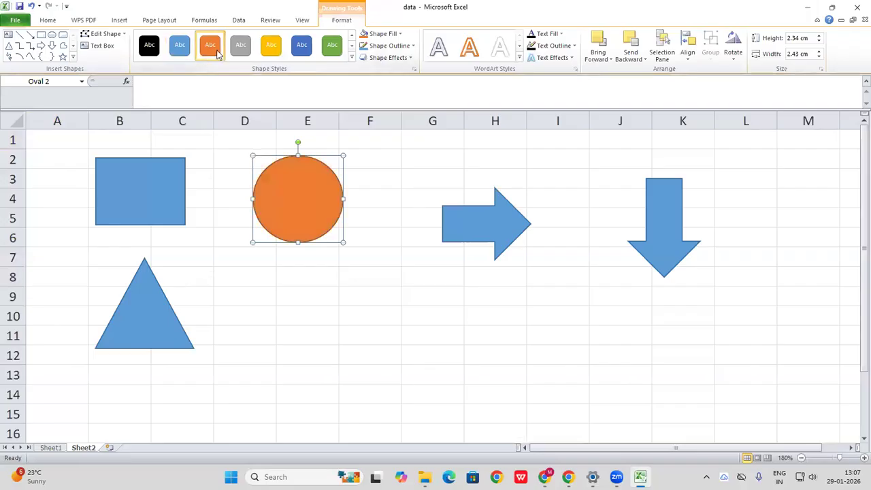
click(162, 185)
click(282, 57)
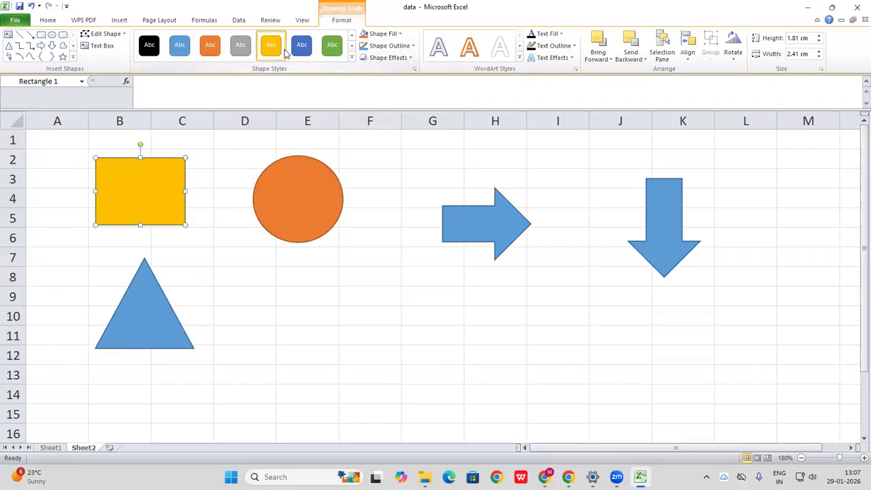
click(460, 230)
click(329, 45)
click(173, 305)
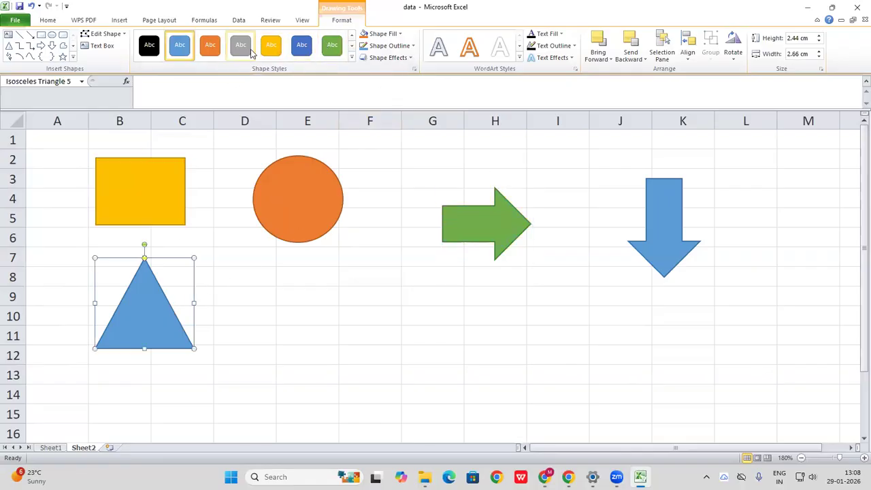
click(214, 53)
click(292, 334)
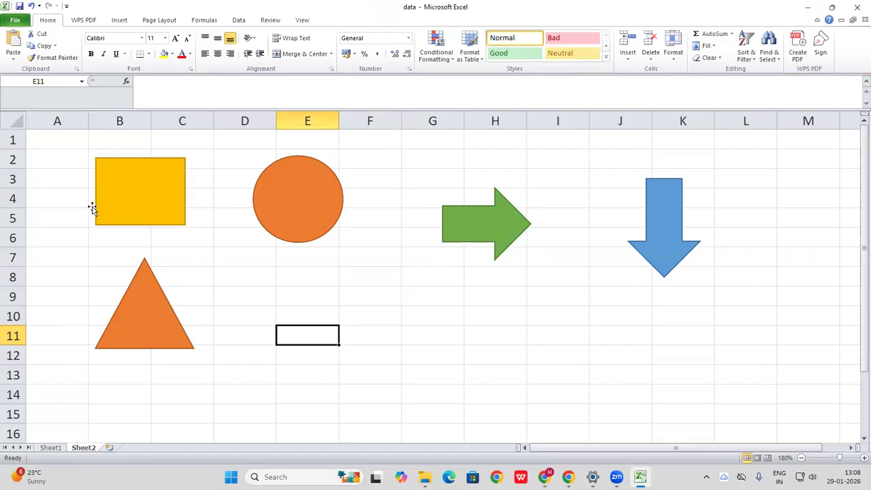
click(120, 20)
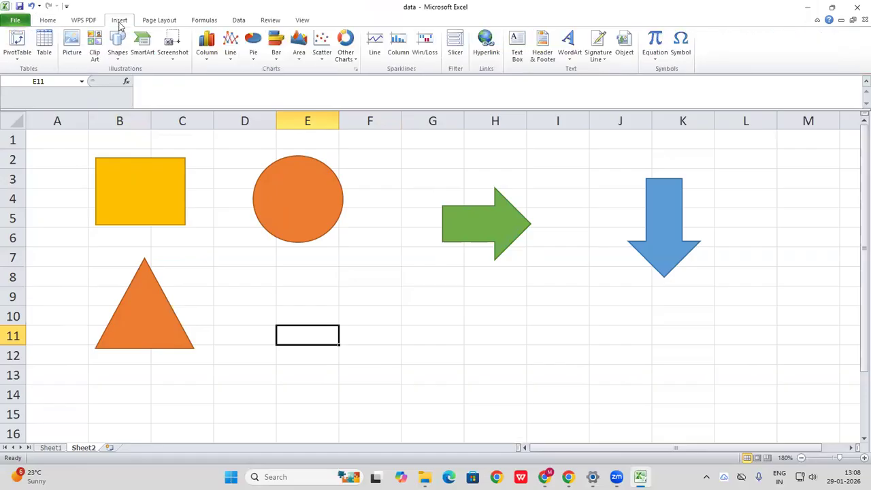
click(74, 47)
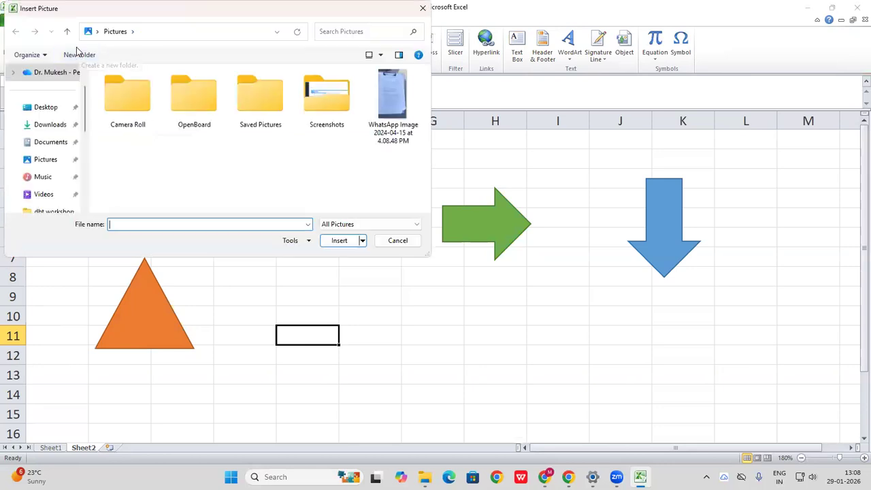
double_click(323, 108)
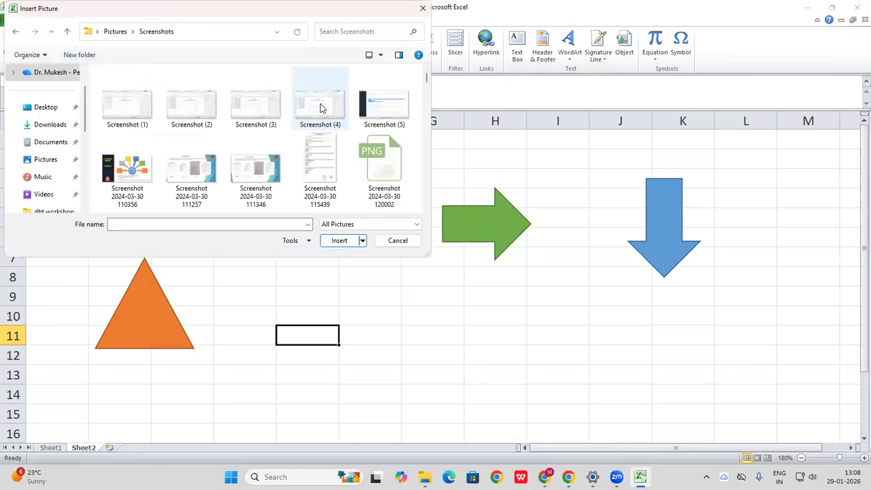
click(128, 168)
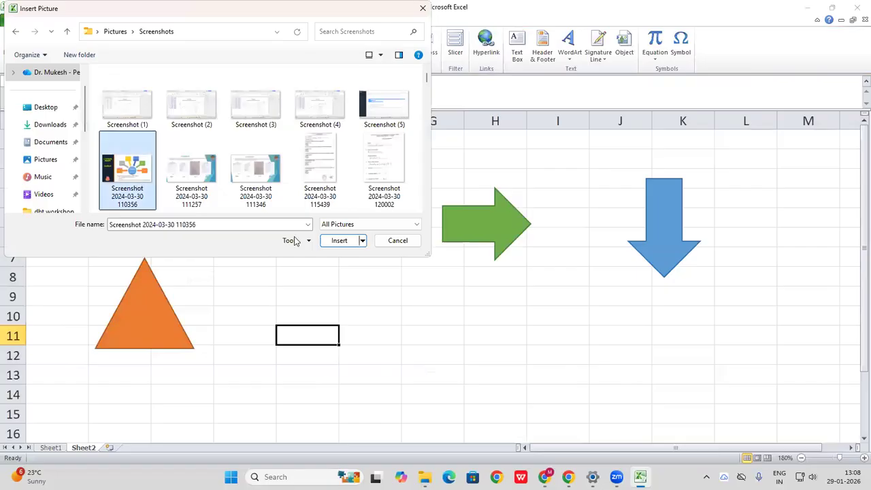
click(339, 241)
Shrink the inserted picture to about 6.81 cm high by 12.24 cm wide and place it over D8:K21 beside the triangle.
scroll(500, 330, down, 1)
scroll(502, 331, down, 1)
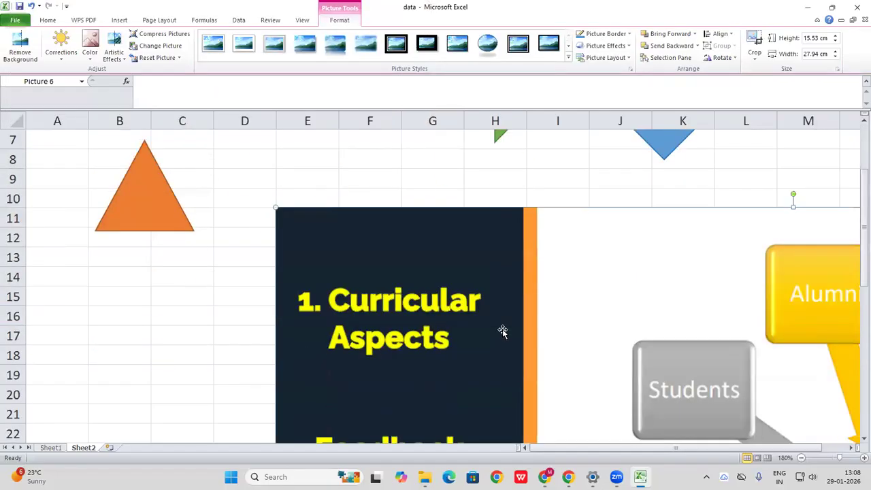
drag(274, 207, 535, 325)
drag(572, 350, 289, 179)
drag(776, 154, 705, 193)
drag(573, 279, 544, 248)
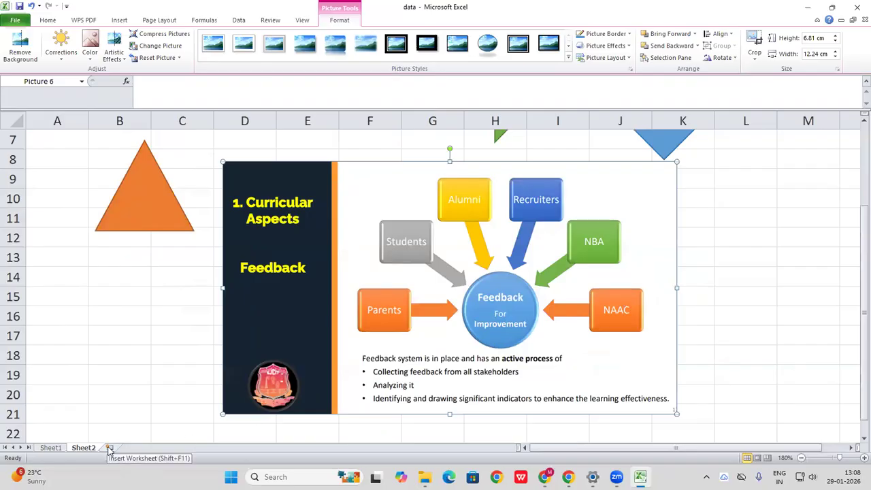
Examine the SmartArt layouts in the Process, Cycle, Hierarchy, Relationship, Matrix, Pyramid and Picture categories.
scroll(162, 362, down, 2)
click(151, 359)
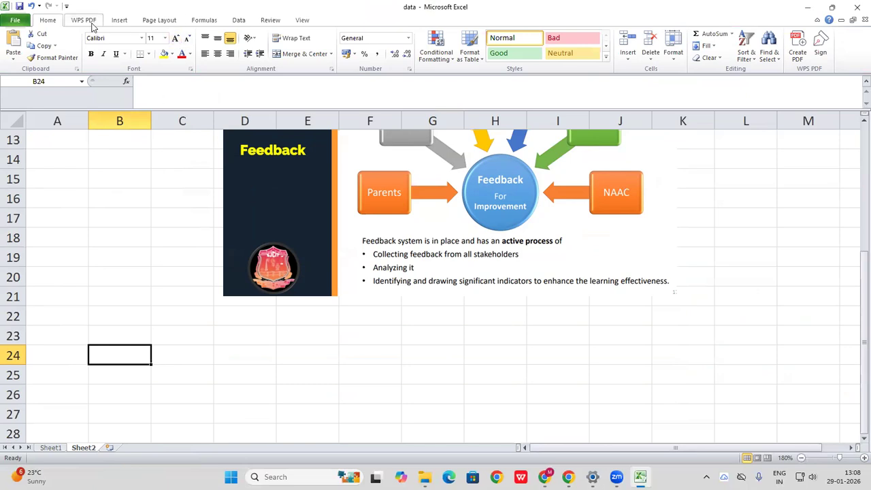
click(120, 21)
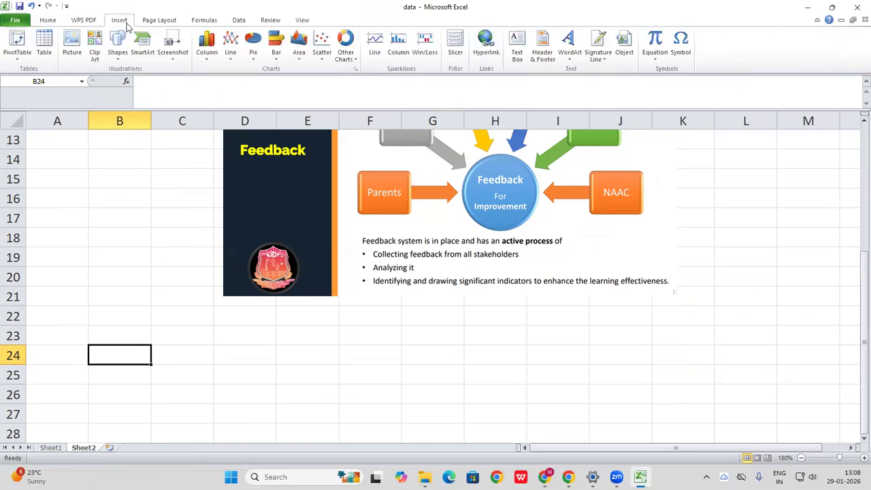
click(140, 48)
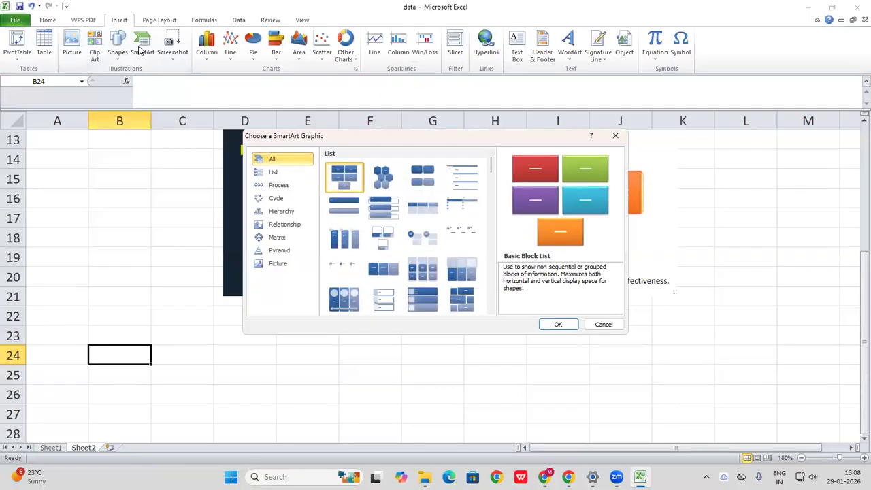
click(277, 200)
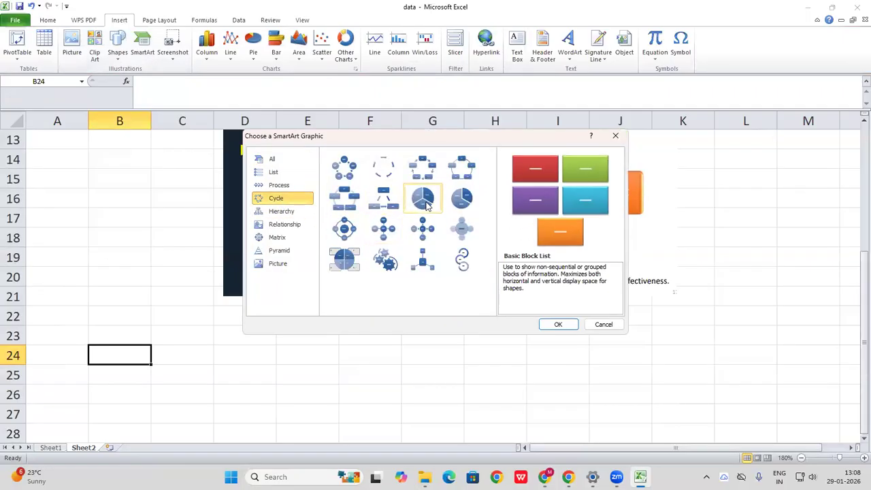
click(284, 186)
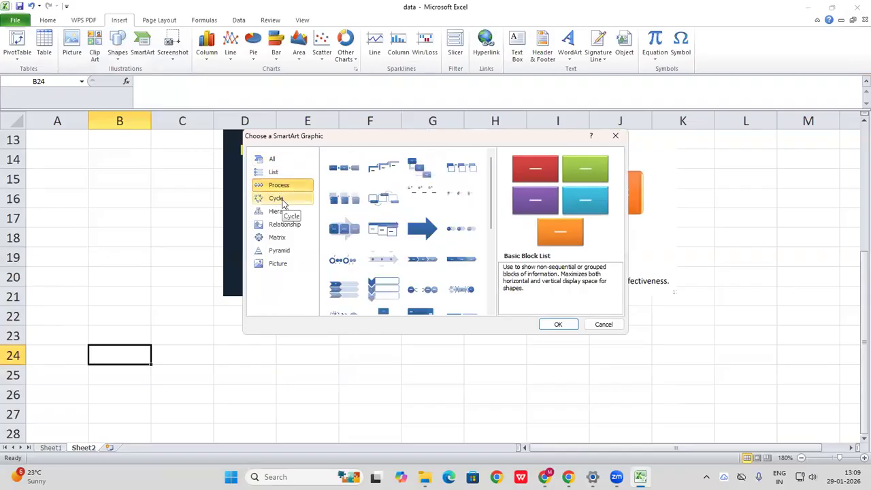
click(283, 201)
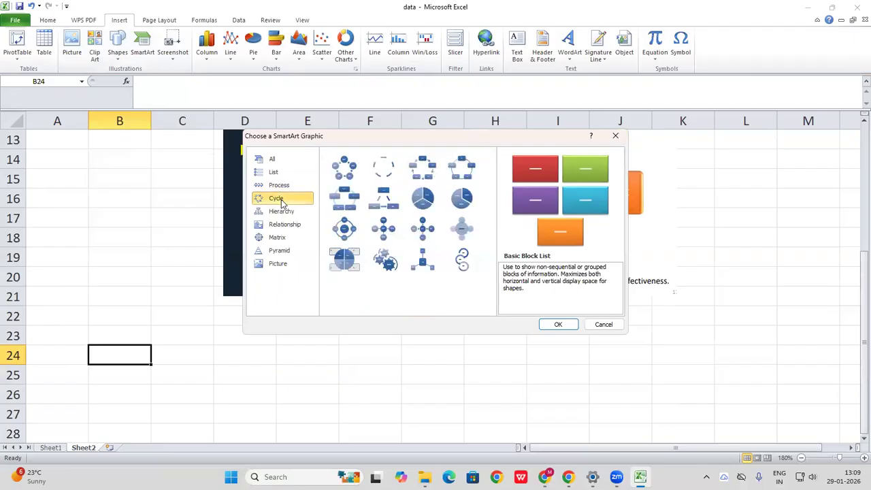
click(286, 213)
click(287, 225)
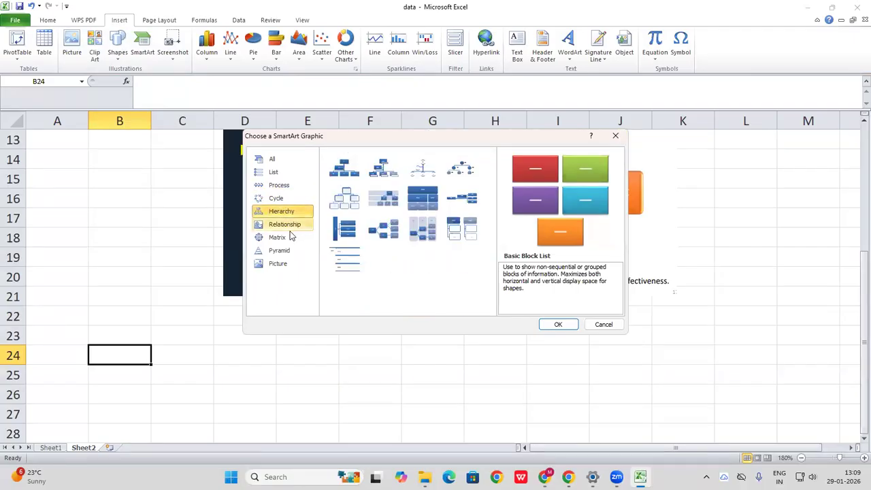
click(288, 238)
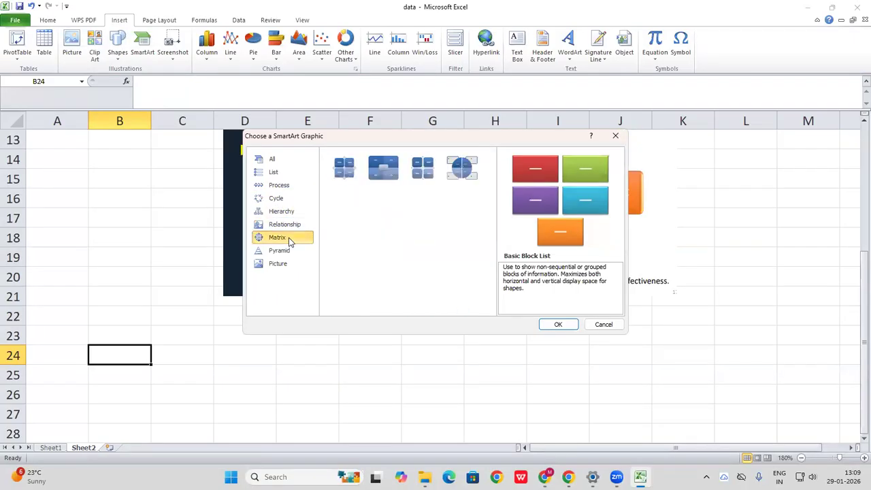
click(283, 251)
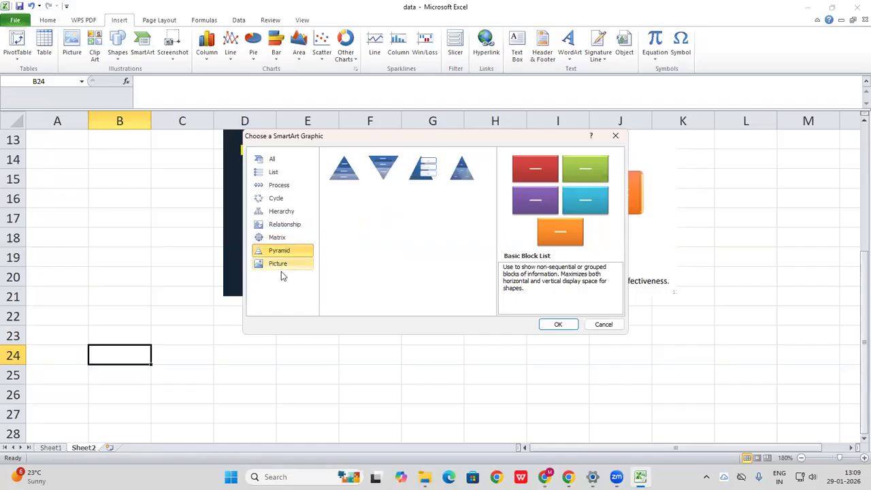
click(283, 266)
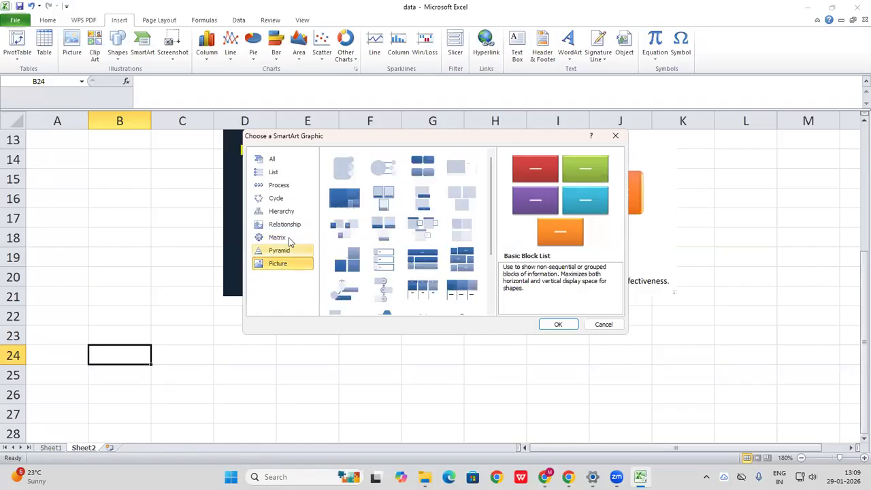
Insert a Basic Cycle SmartArt graphic from the Cycle category.
click(287, 198)
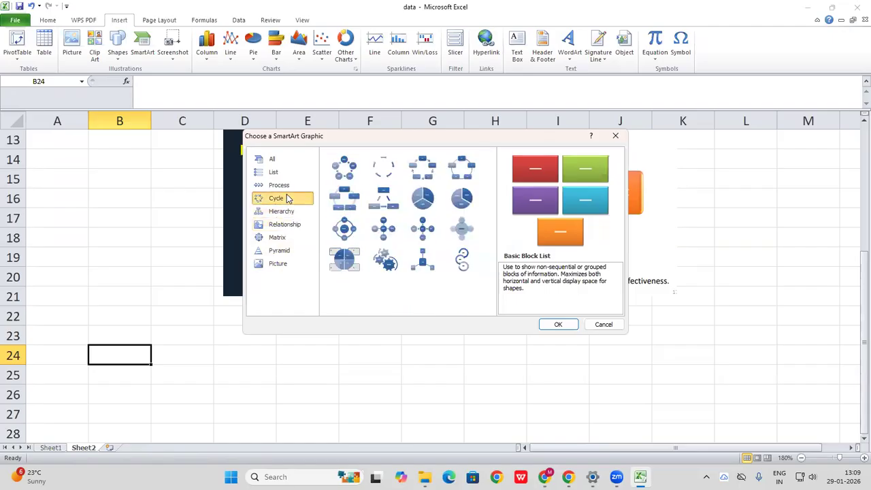
click(348, 174)
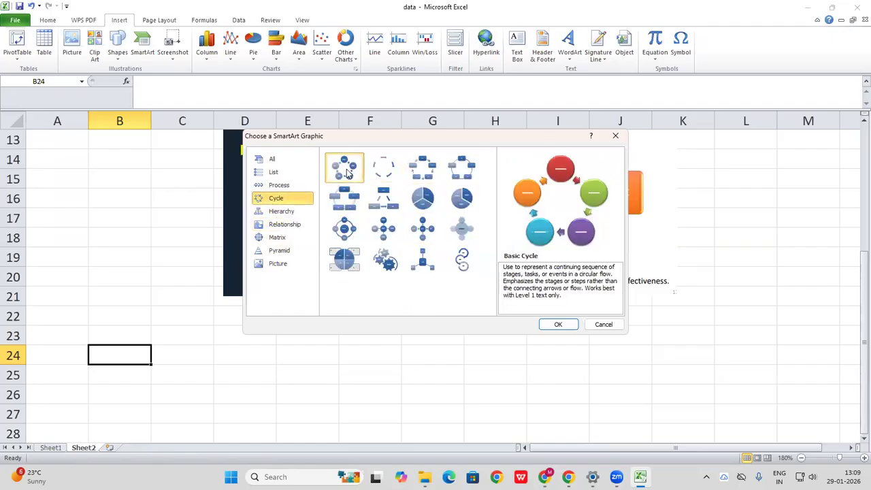
click(561, 325)
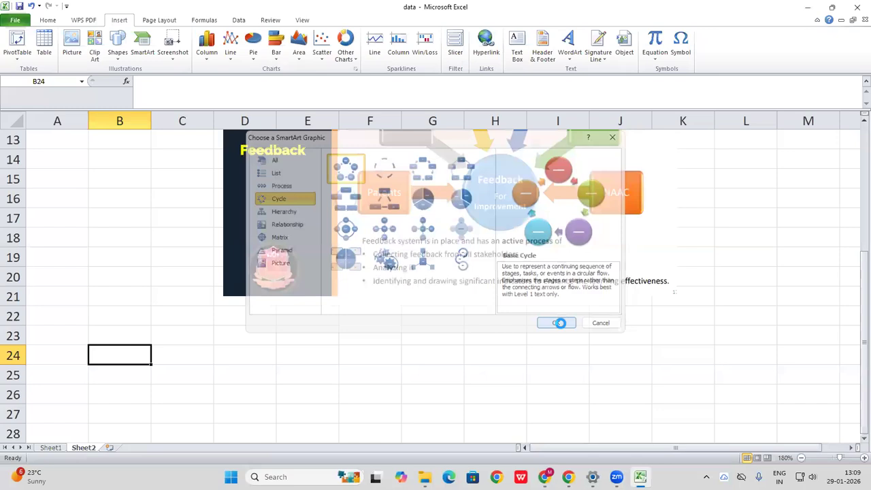
Try to move the cycle diagram off the feedback picture and close the diagram's text pane.
drag(671, 161, 643, 295)
click(704, 257)
click(650, 162)
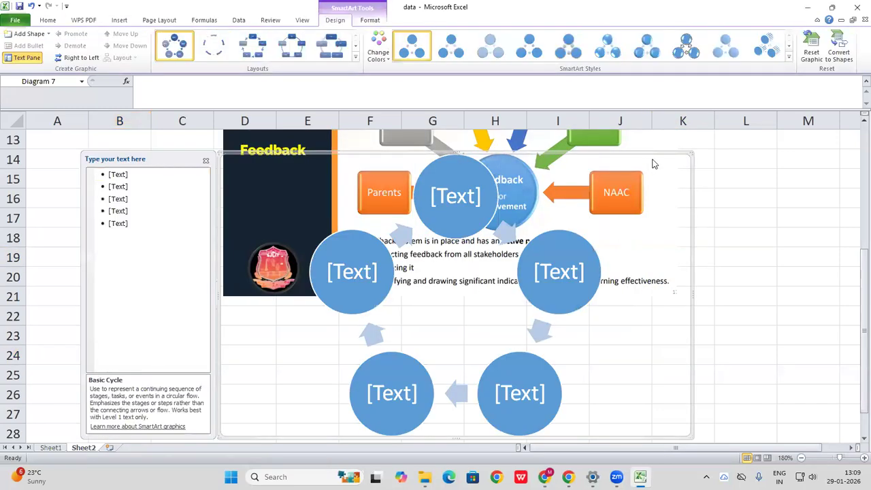
click(709, 180)
click(653, 162)
click(205, 161)
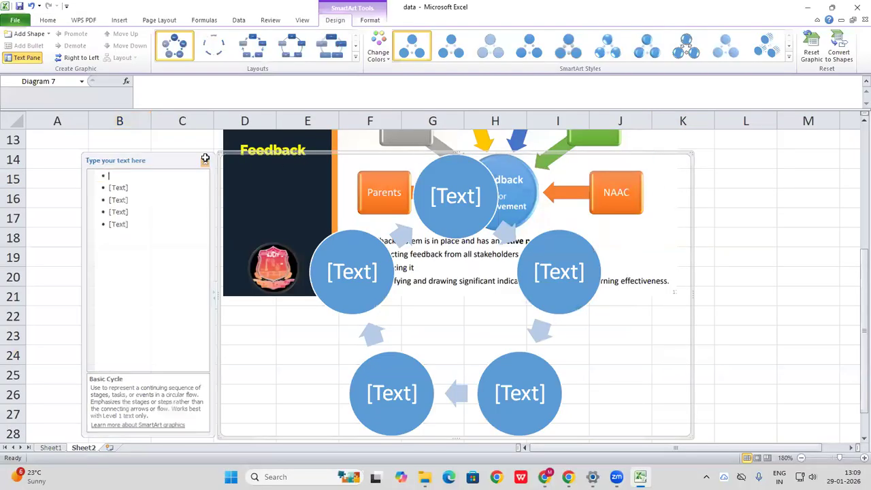
Move the feedback picture below the cycle diagram so its top edge sits at row 29, starting in column A.
drag(220, 151, 147, 226)
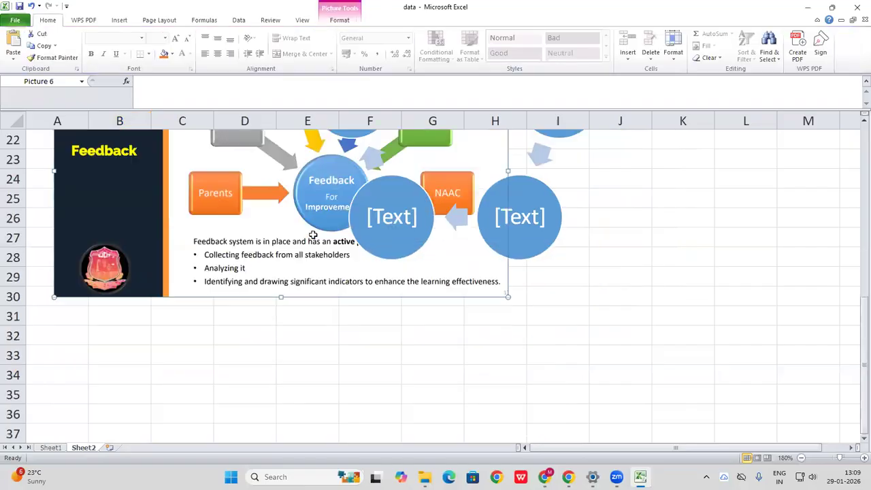
scroll(314, 228, up, 2)
click(372, 176)
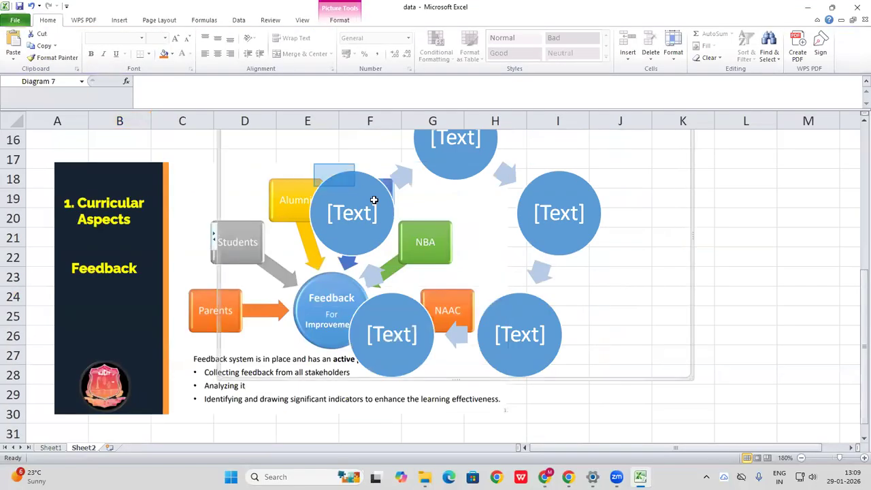
click(749, 250)
drag(170, 172, 176, 314)
scroll(326, 253, down, 3)
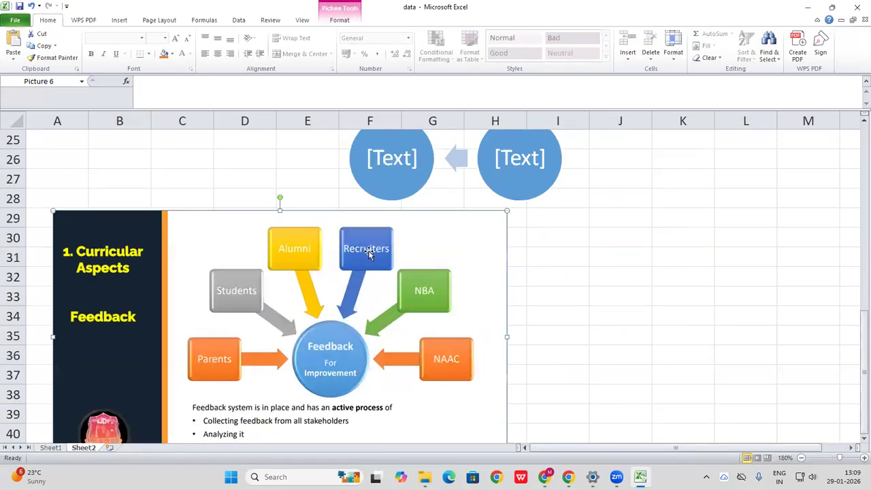
scroll(560, 276, up, 4)
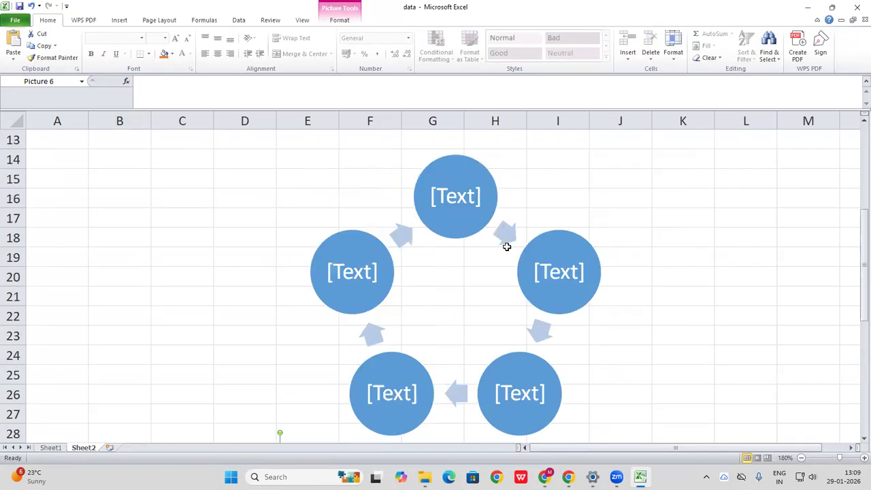
Delete one circle from the cycle diagram and label the top circle "National College UG", with UG on its own line.
click(466, 217)
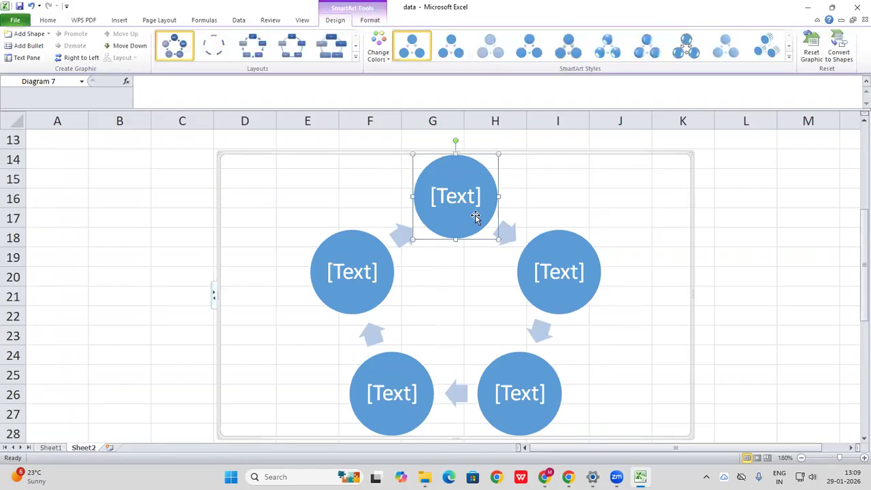
mouse_move(427, 194)
mouse_down()
mouse_move(464, 194)
mouse_move(429, 197)
mouse_up()
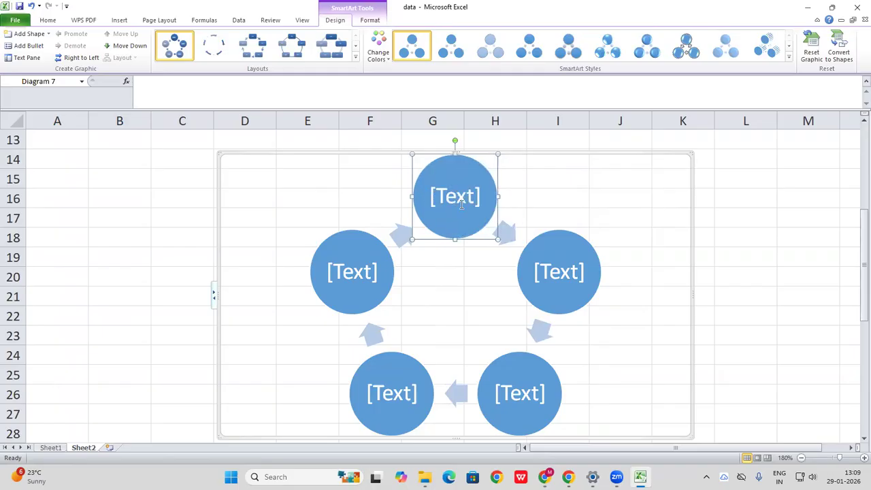
key(Delete)
text(National College)
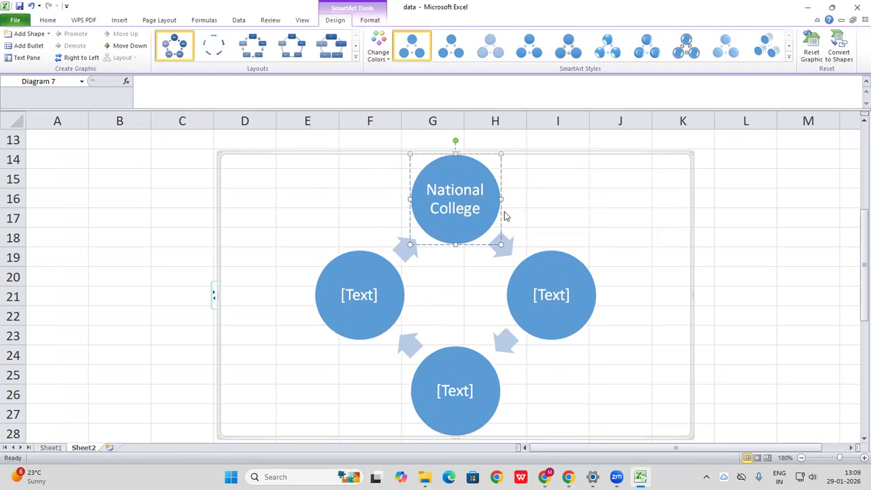
text(UG)
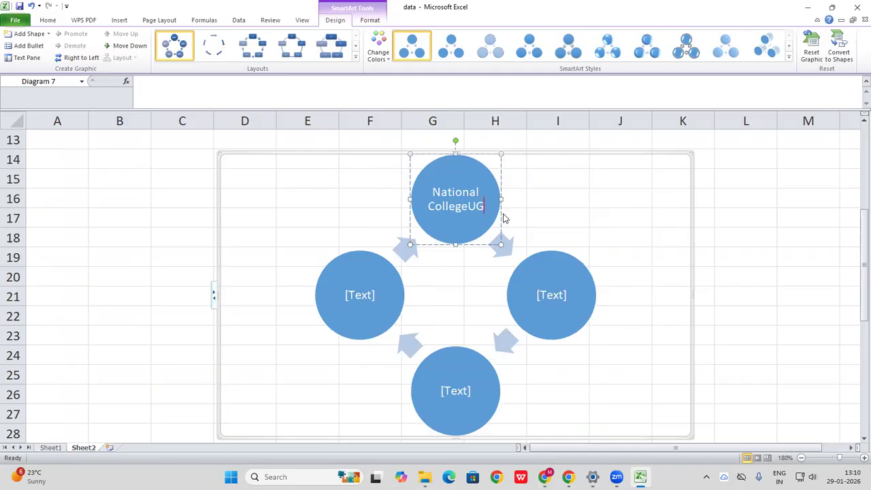
click(467, 210)
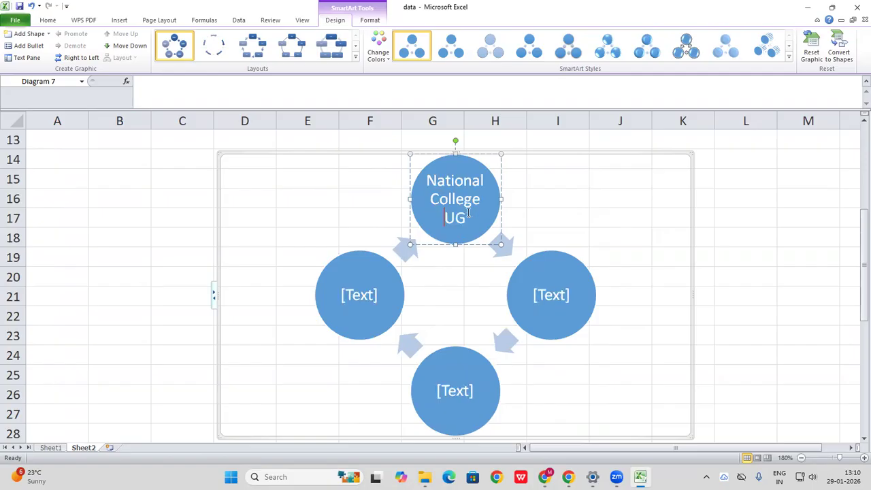
Label the remaining circles of the cycle diagram clockwise as "PG", "PPG" and "Ph D", and deselect the diagram.
click(548, 296)
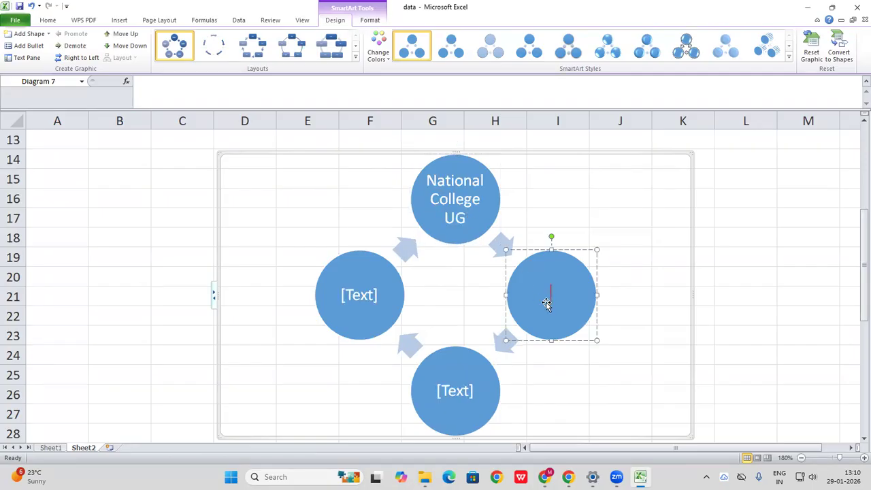
text(PG)
click(469, 363)
click(469, 362)
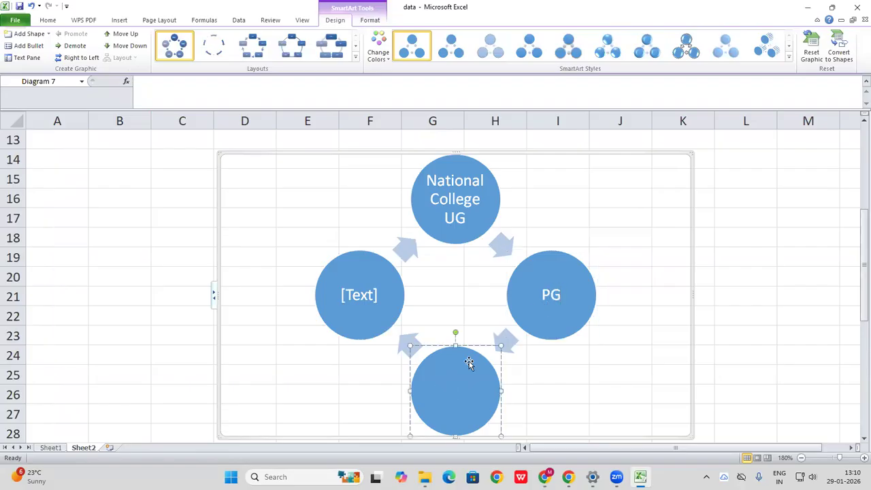
text(PPG)
click(378, 302)
text(P)
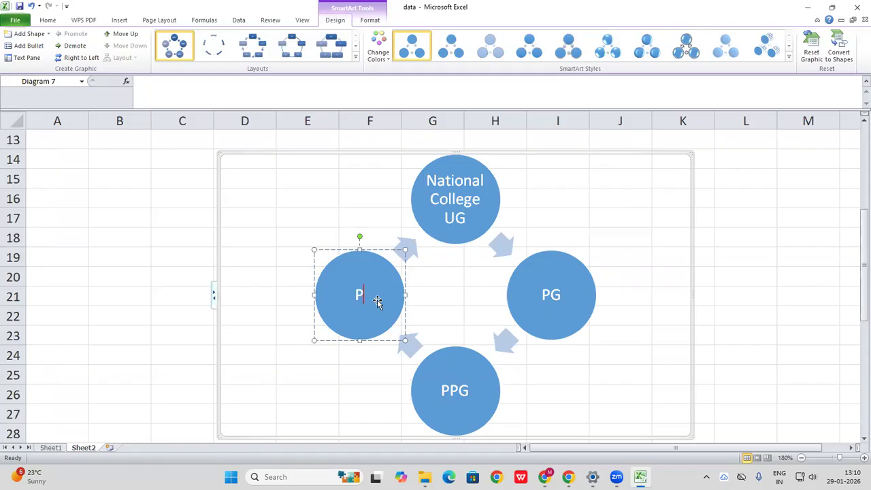
text(h D)
click(729, 275)
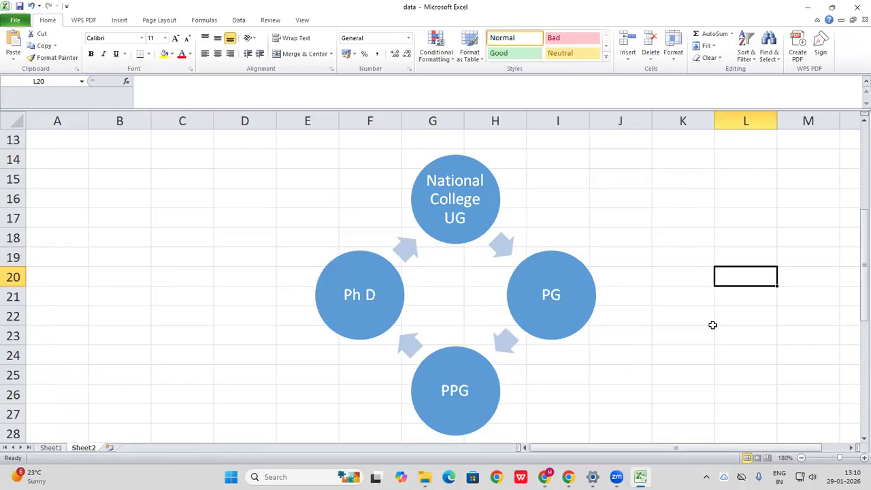
key(alt+Tab)
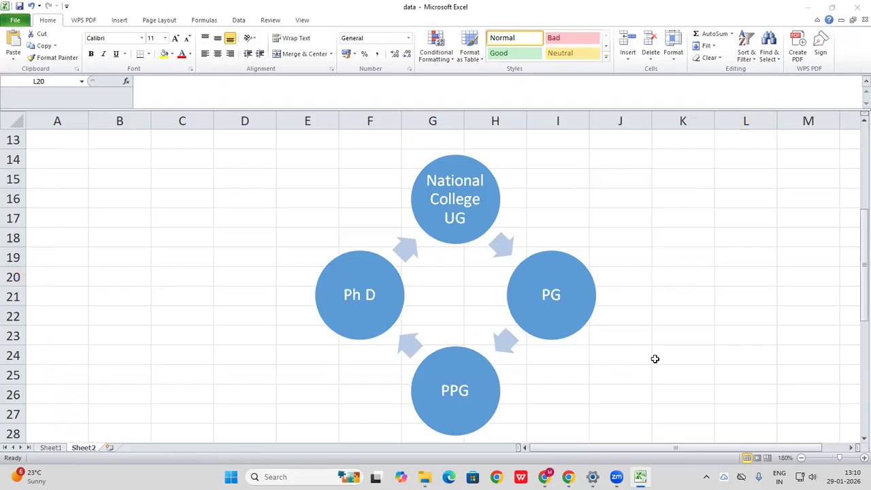